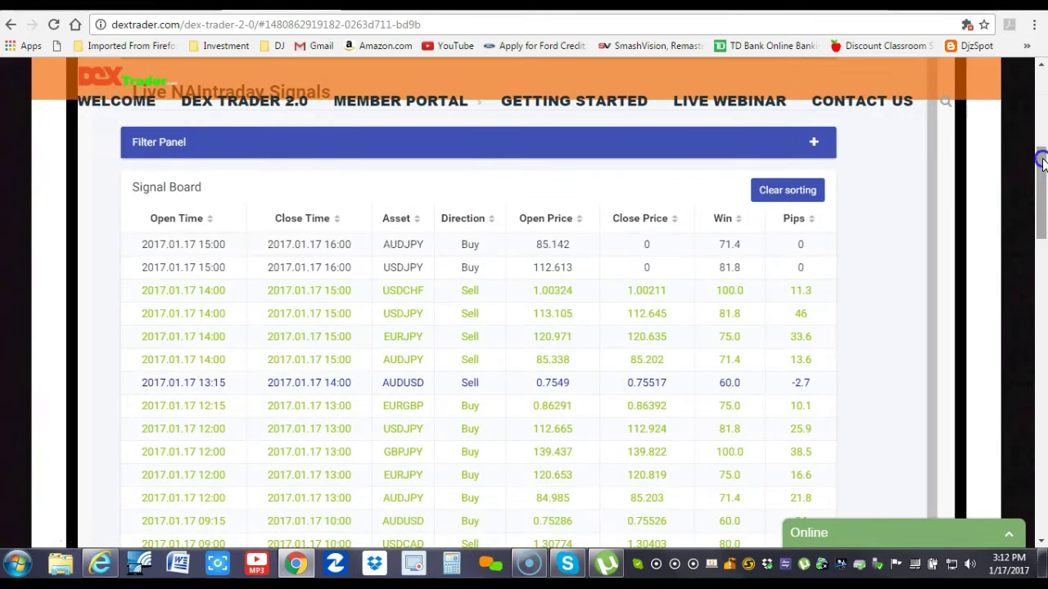
In Nadex, expand Forex Binaries > USD/JPY > 2pm-4pm to list the 4PM contracts.
drag(1041, 161, 1041, 160)
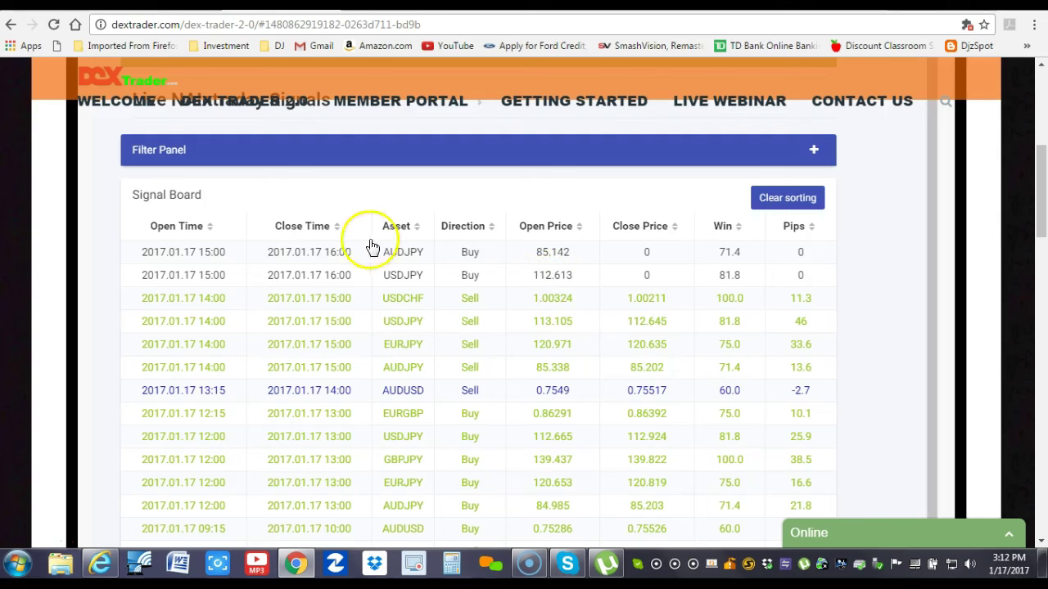
key(ctrl+Tab)
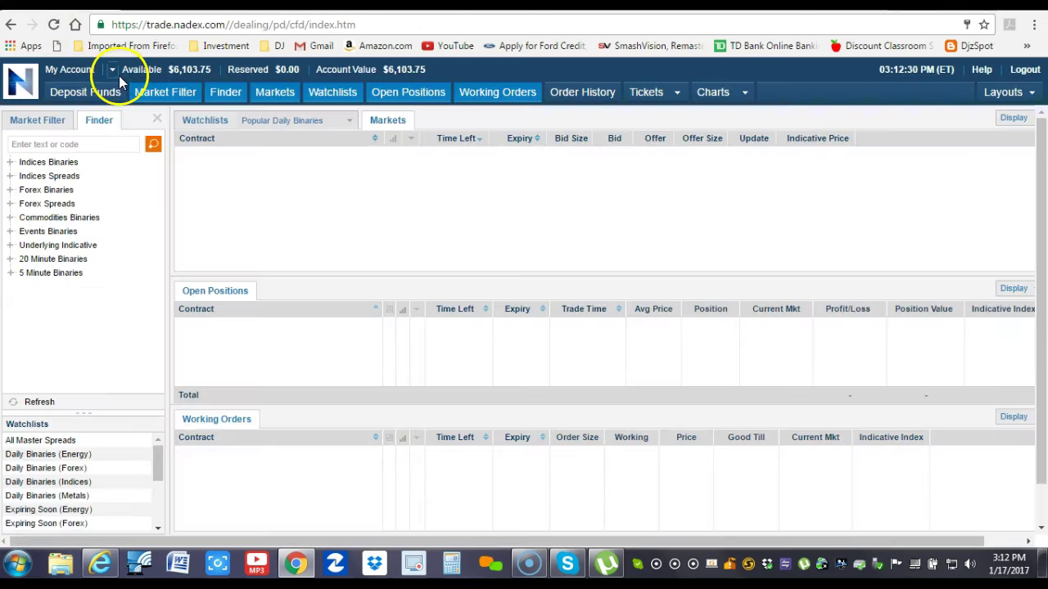
click(33, 193)
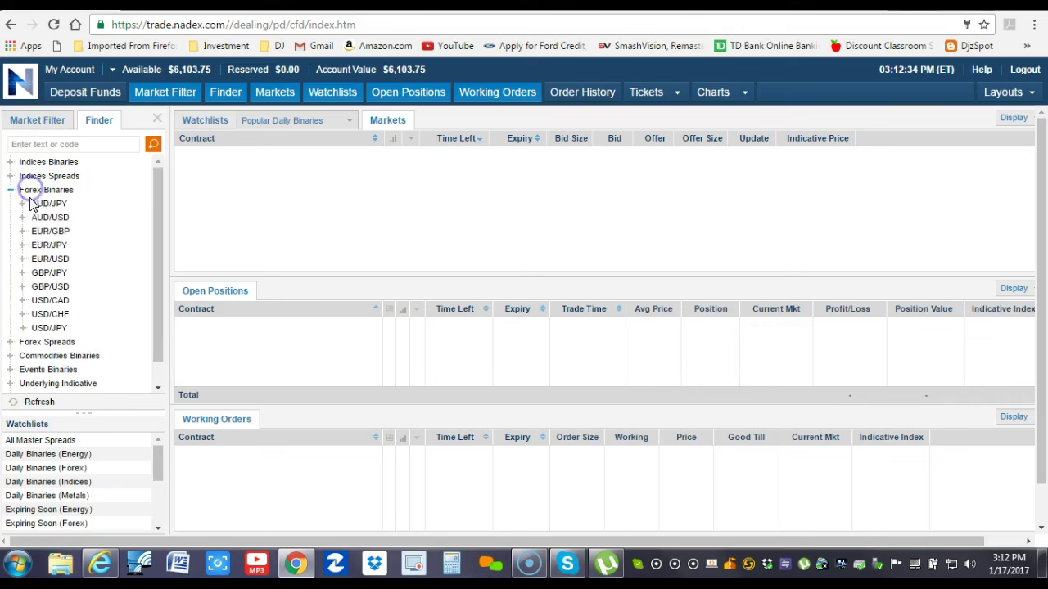
click(37, 328)
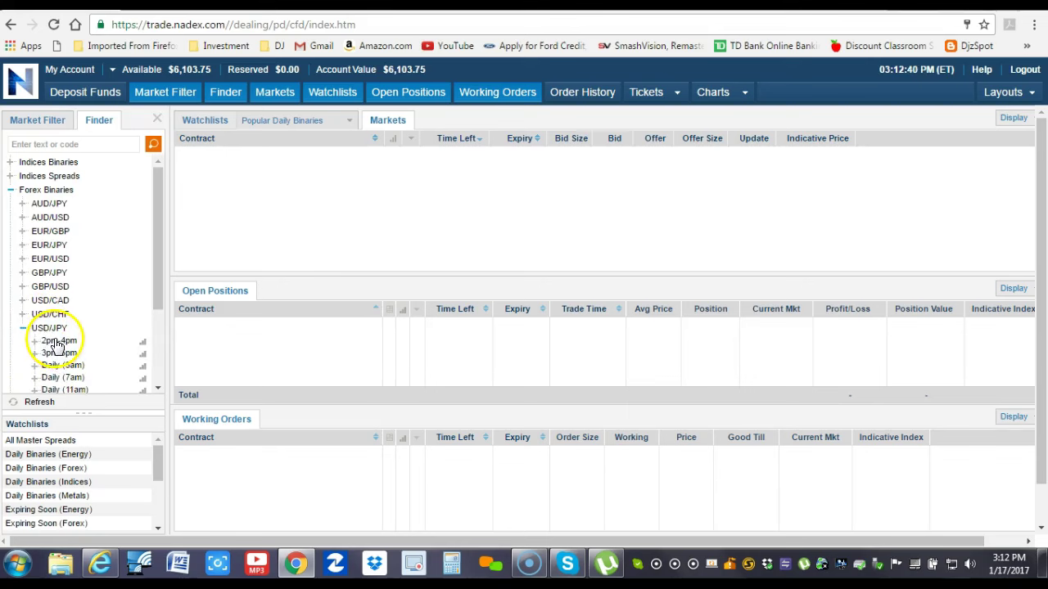
click(57, 341)
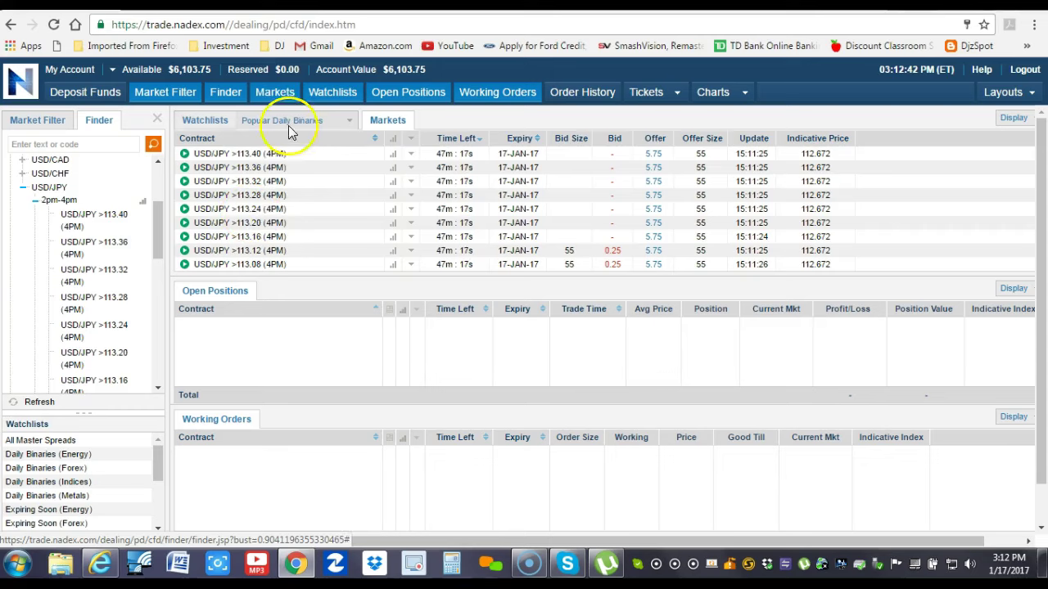
Check the DexTrader signal board, then scroll through Nadex's USD/JPY 4PM strikes.
key(ctrl+Tab)
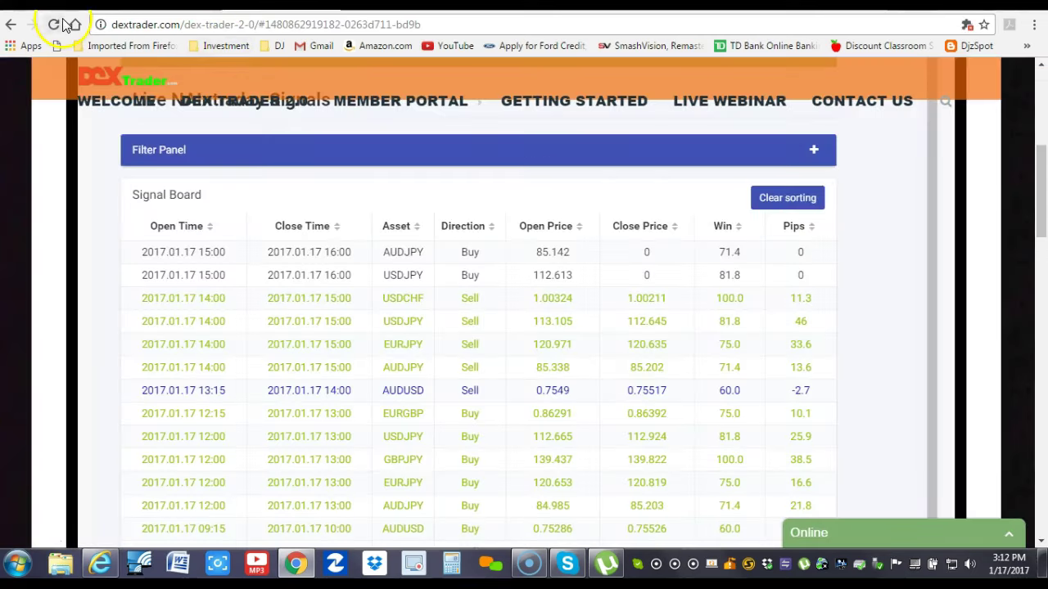
key(ctrl+Tab)
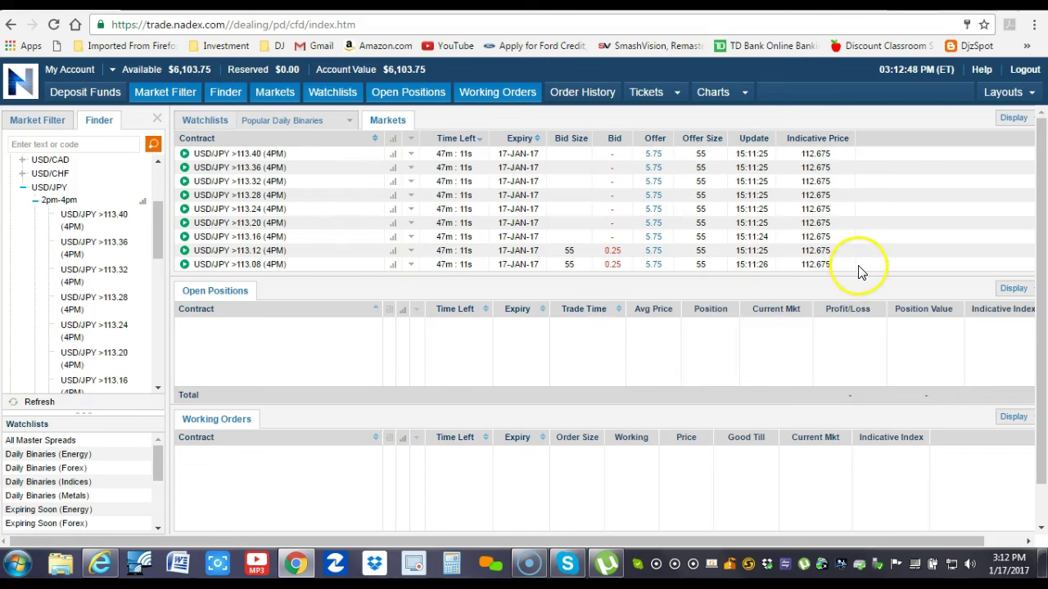
scroll(860, 270, down, 2)
scroll(704, 276, down, 2)
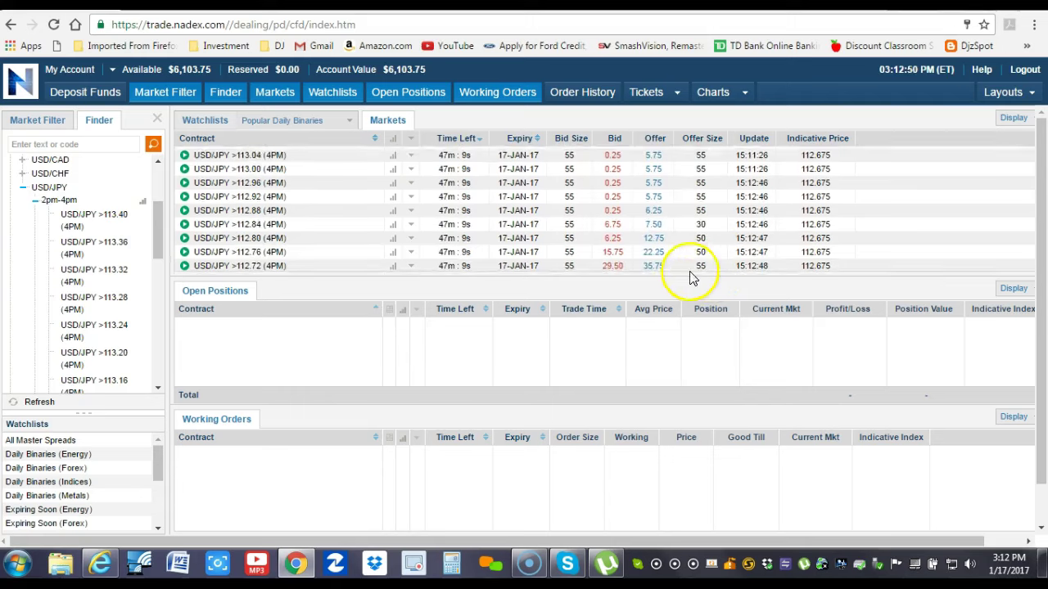
scroll(655, 275, down, 3)
scroll(610, 271, down, 1)
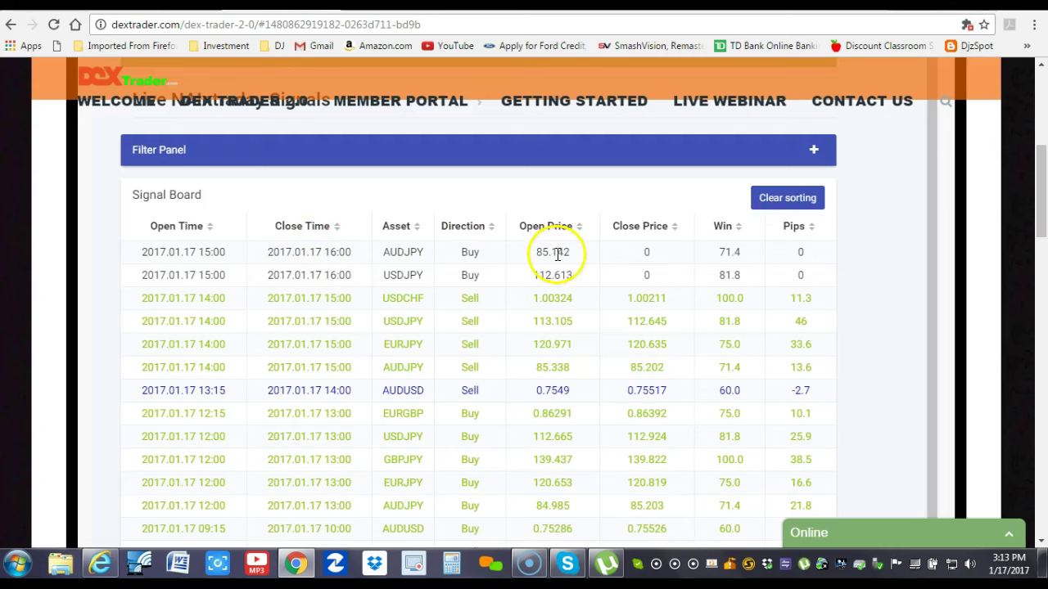
Collapse the USD/JPY and AUD/JPY nodes in Nadex's Finder and scroll the tree back up.
key(ctrl+Tab)
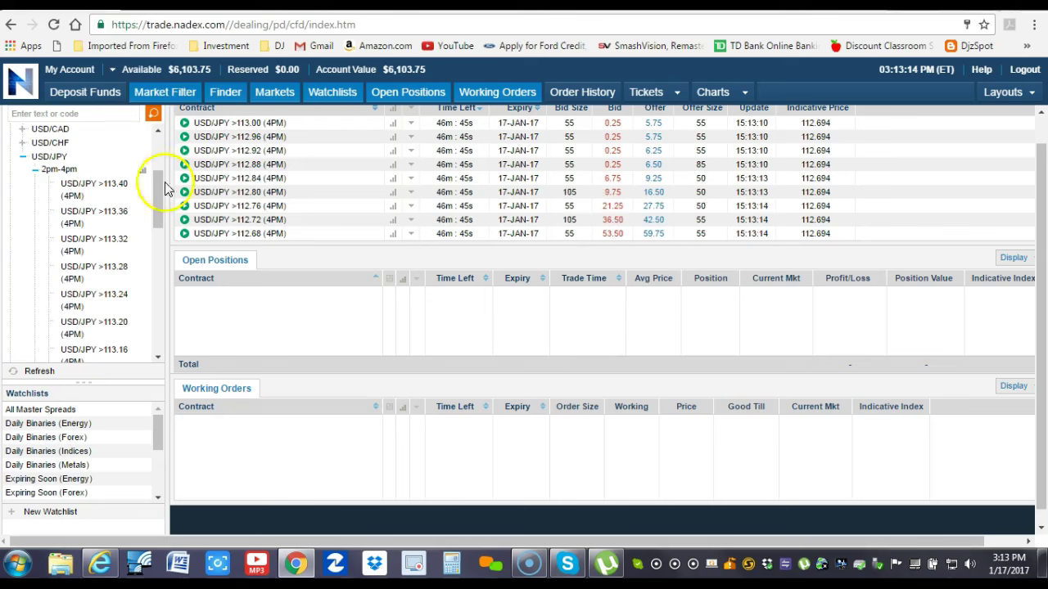
click(23, 160)
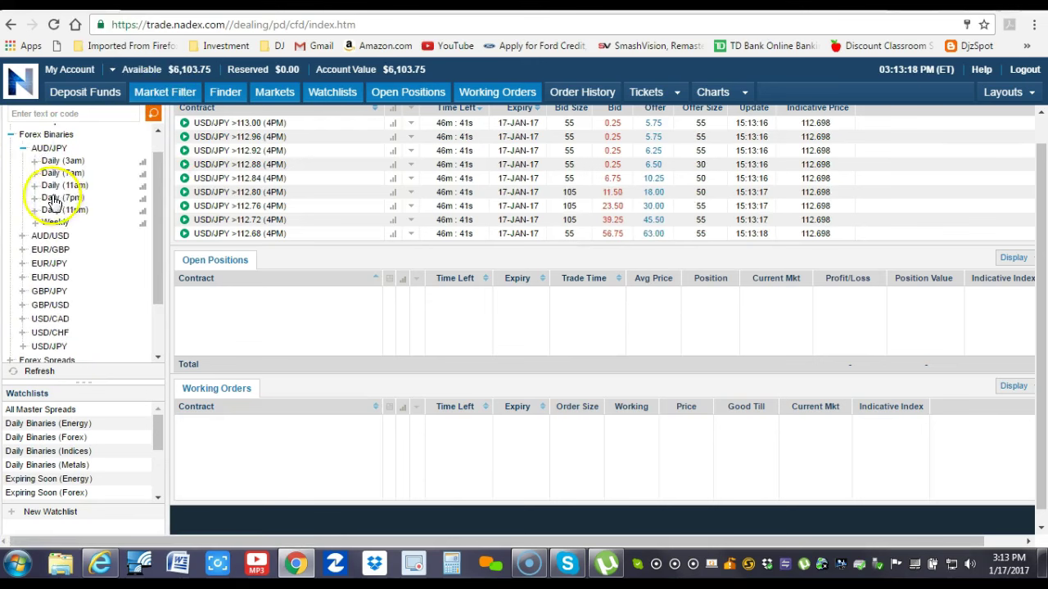
click(71, 215)
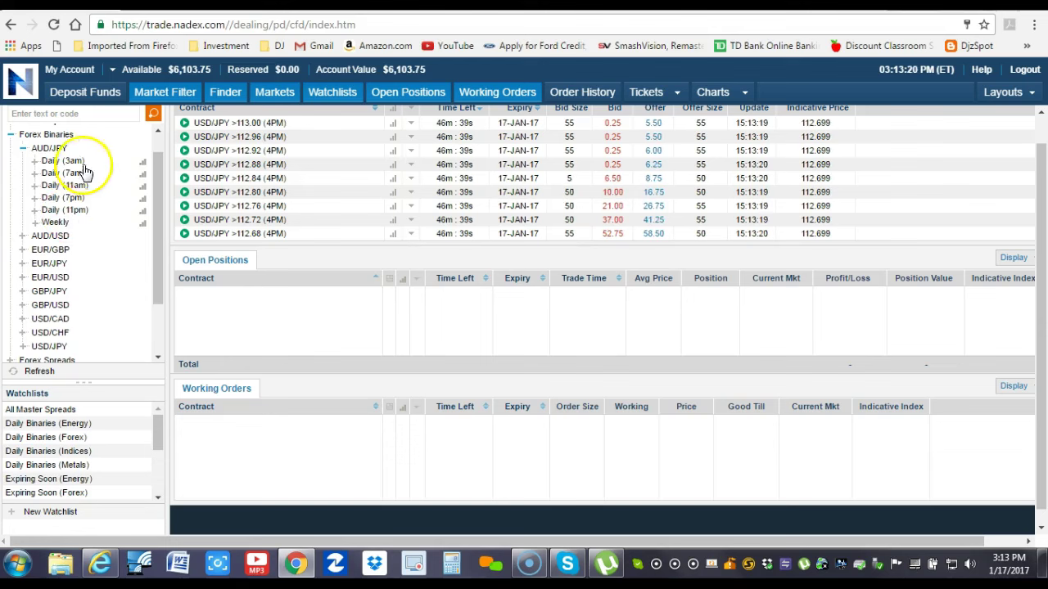
click(24, 149)
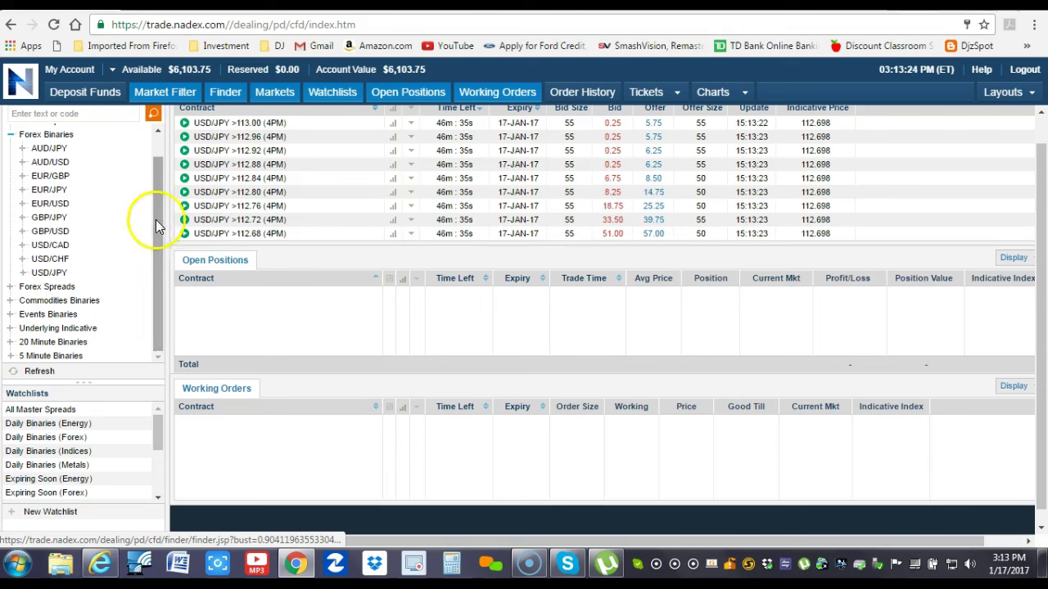
drag(156, 220, 155, 182)
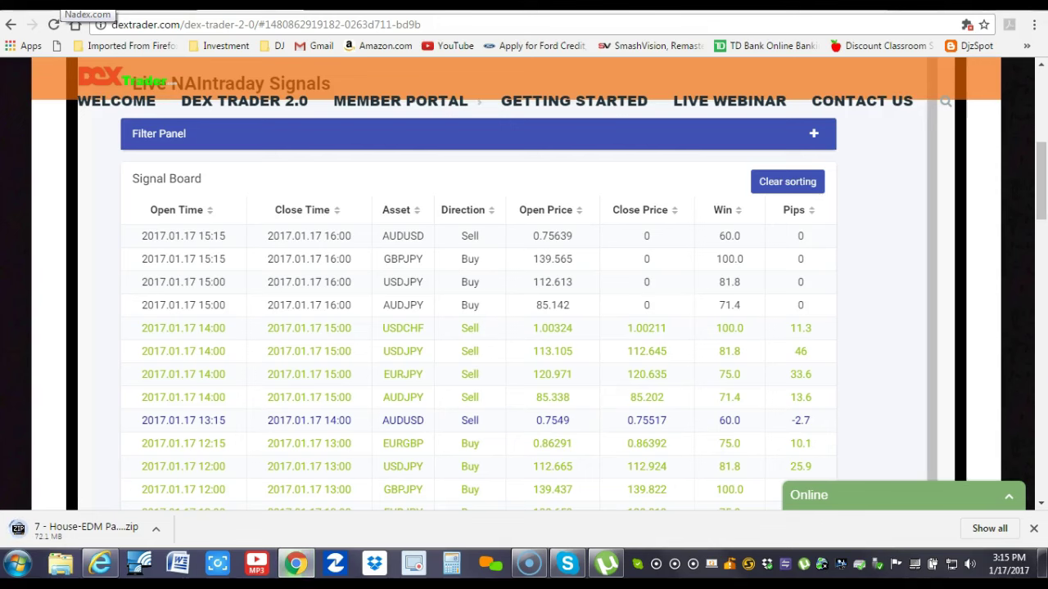
In Nadex, expand the EUR/GBP expiry groups and check the DexTrader board.
click(82, 5)
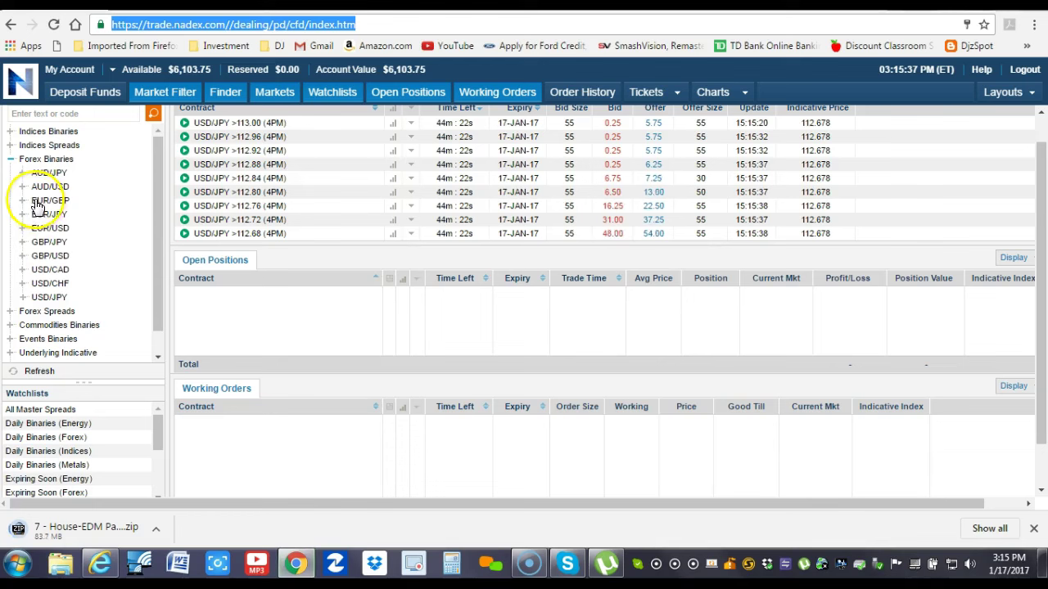
click(39, 202)
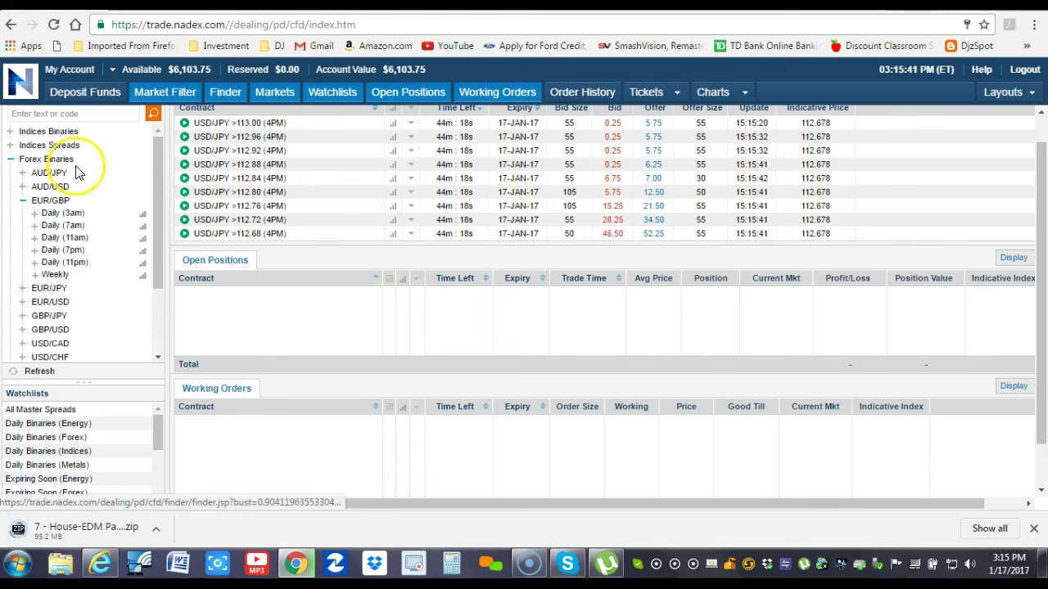
key(ctrl+Tab)
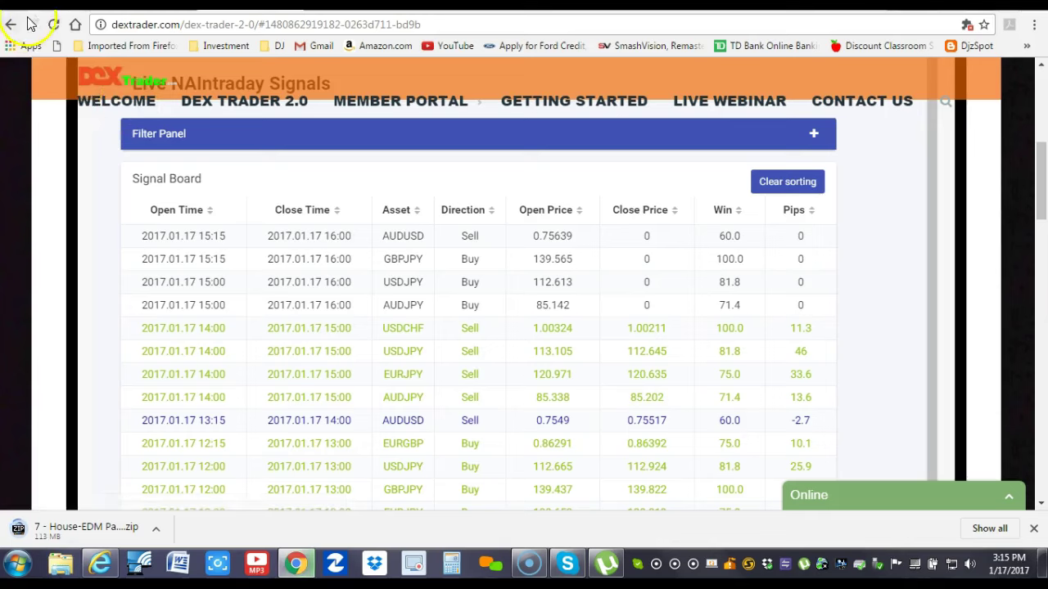
key(ctrl+Tab)
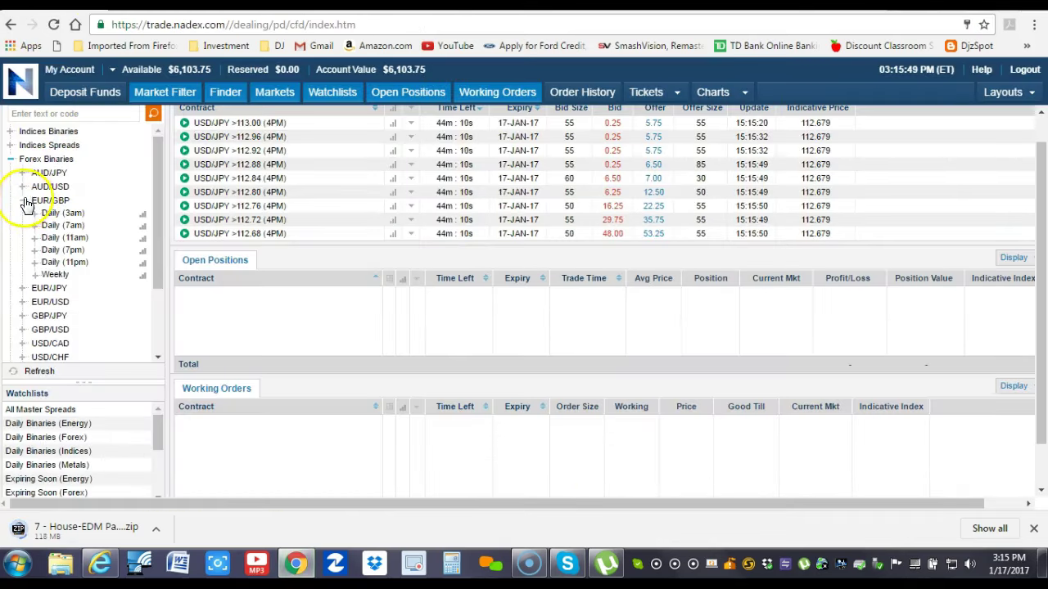
Collapse EUR/GBP and GBP/JPY, recheck DexTrader, then expand AUD/USD's expiry groups.
click(23, 200)
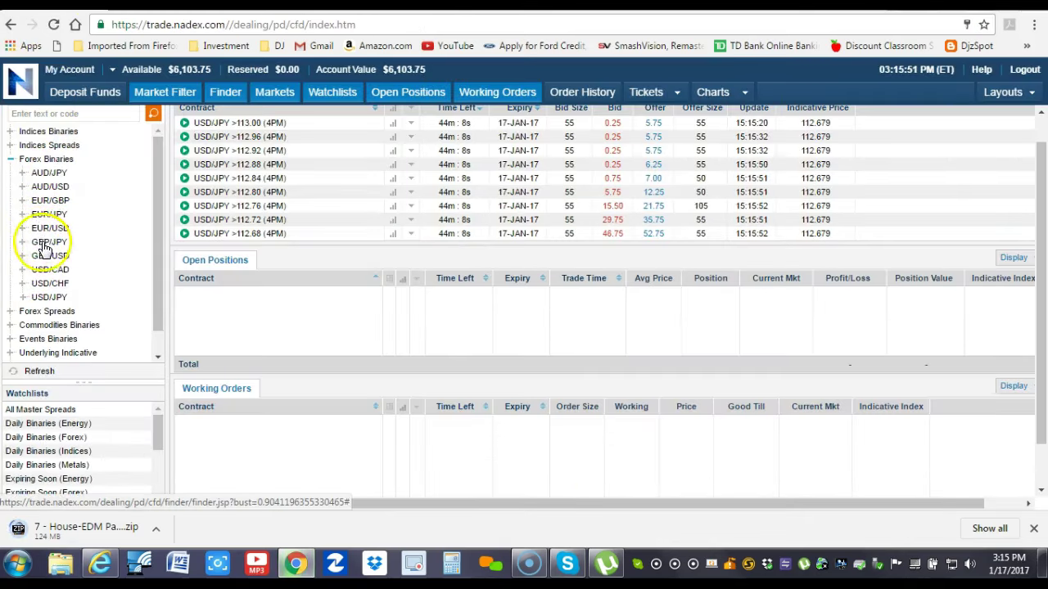
click(42, 243)
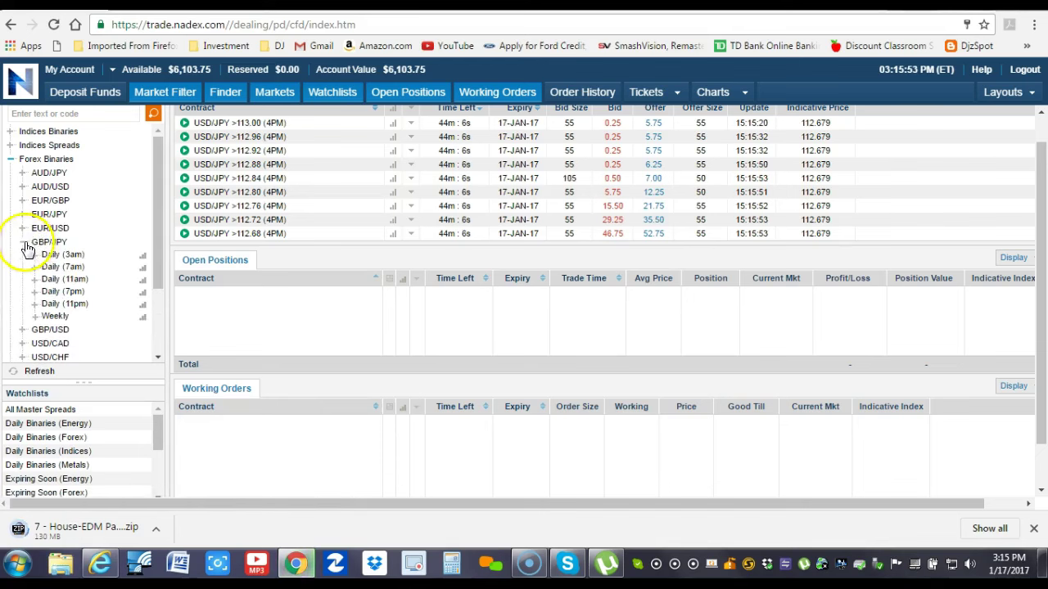
click(24, 242)
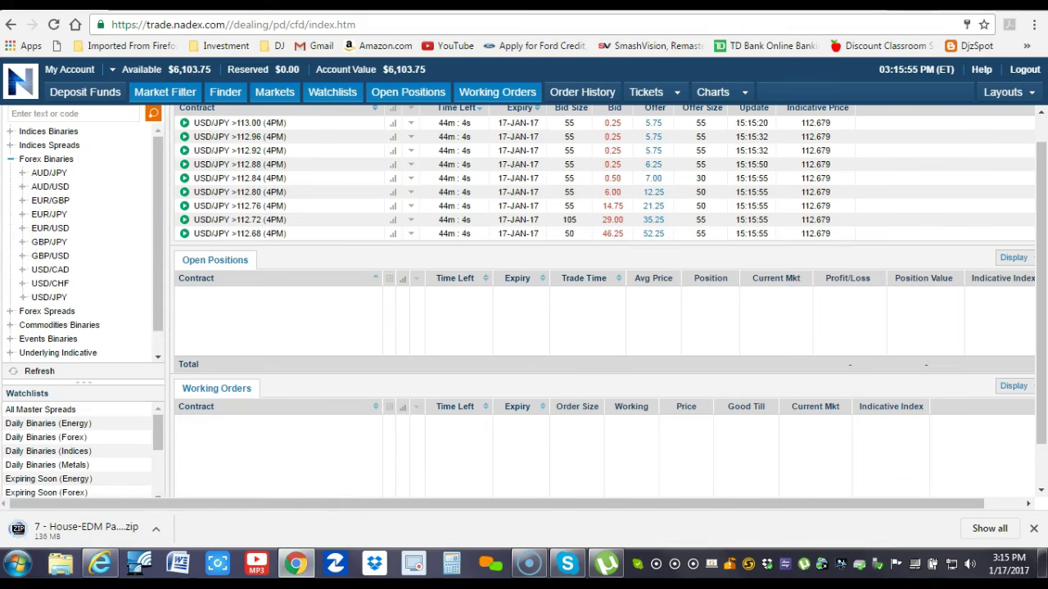
click(268, 5)
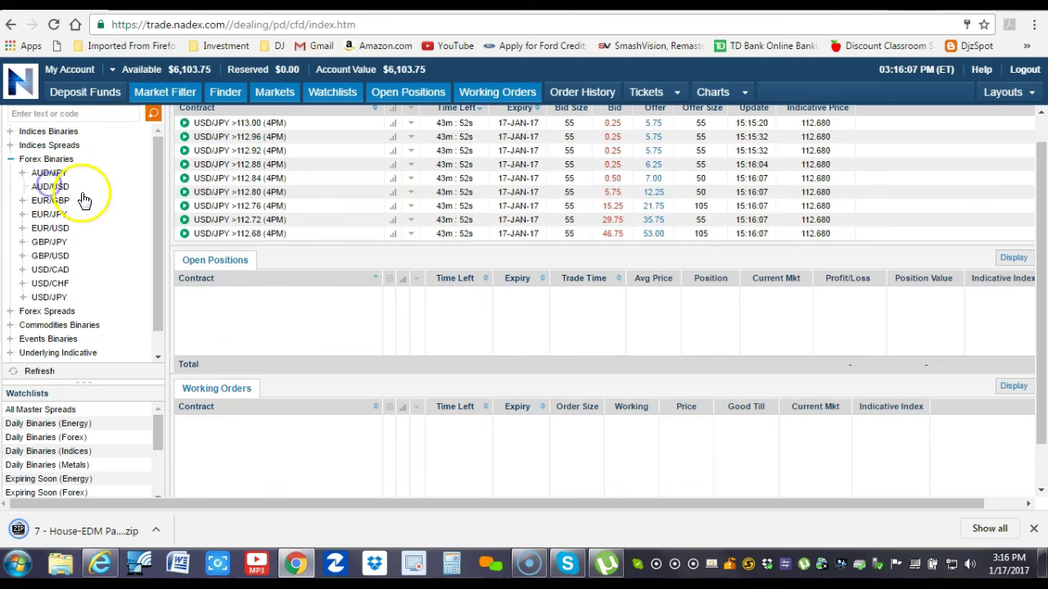
click(51, 188)
Load the AUD/USD 2pm-4pm (4PM) contracts into Nadex's Markets panel.
click(57, 200)
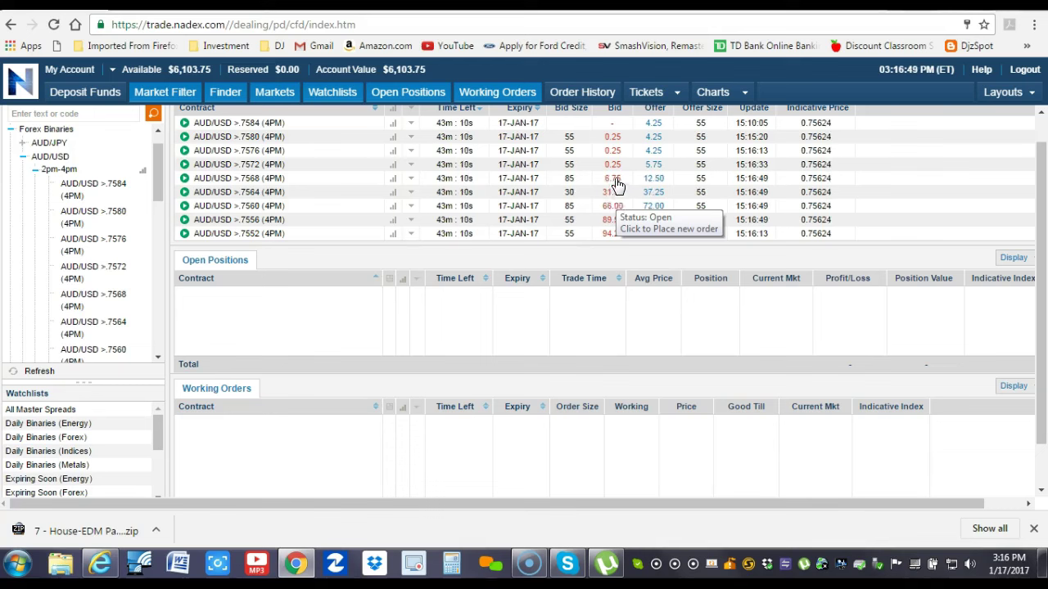
click(616, 181)
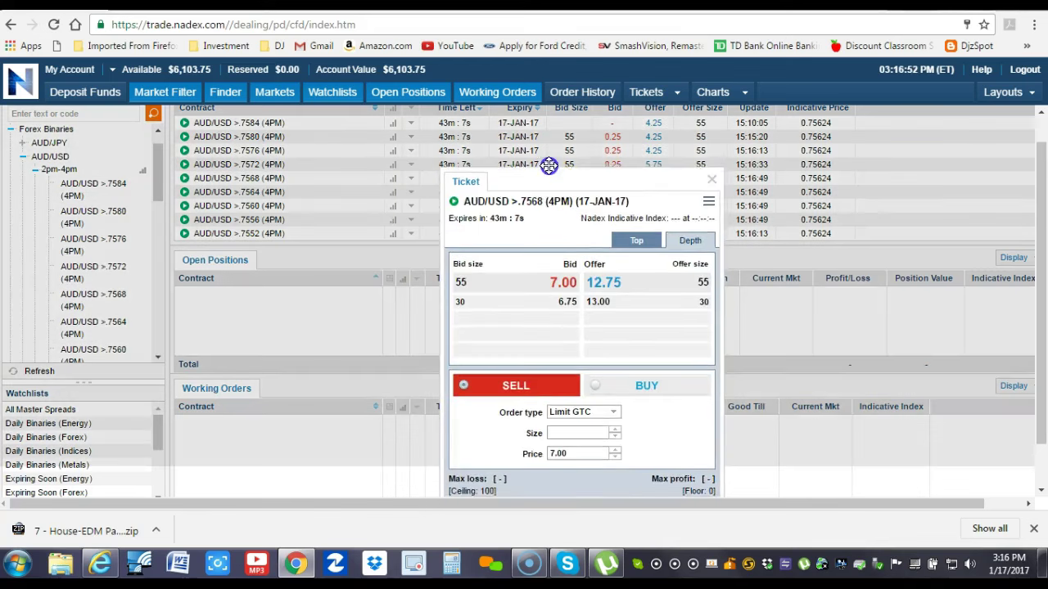
drag(549, 165, 578, 123)
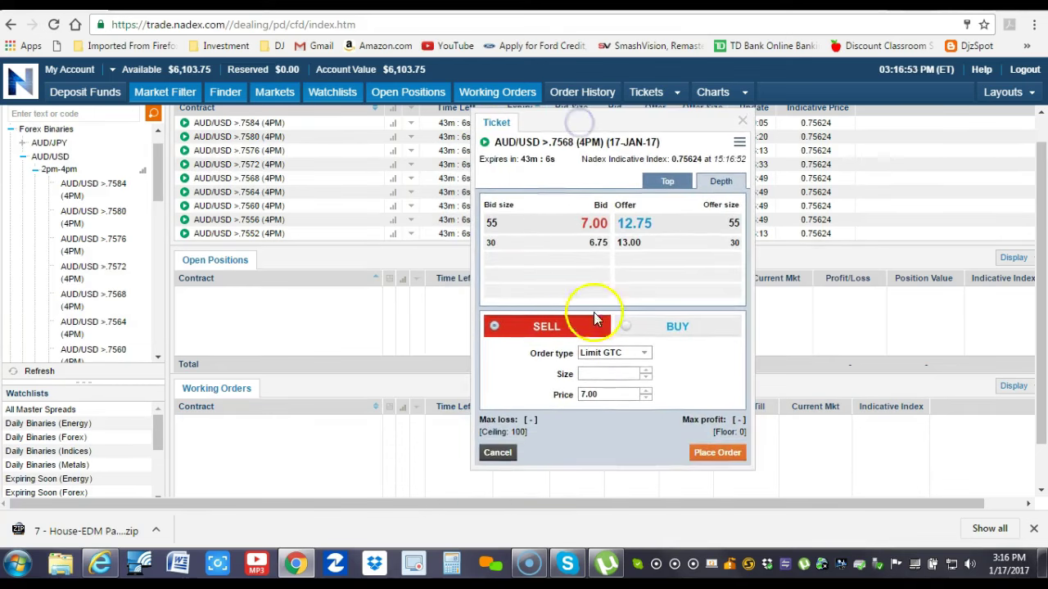
click(646, 371)
click(646, 371)
drag(613, 394, 527, 393)
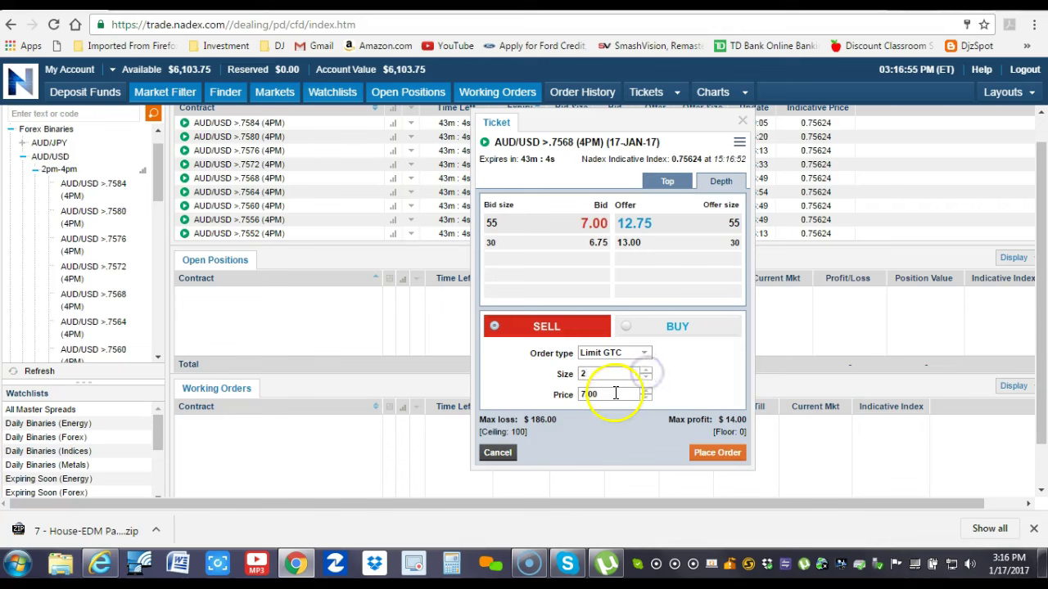
text(22)
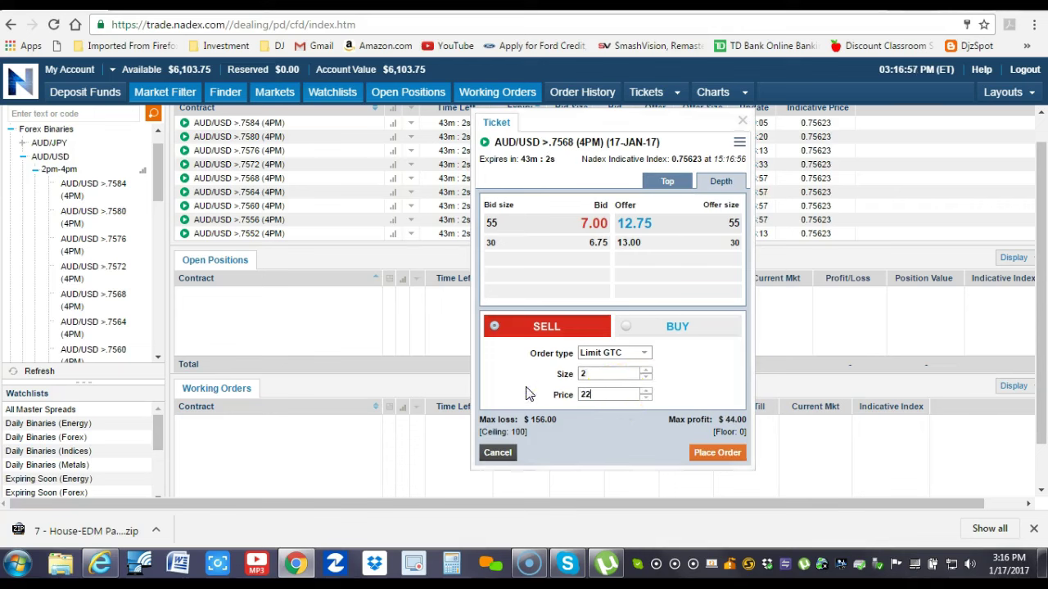
click(719, 455)
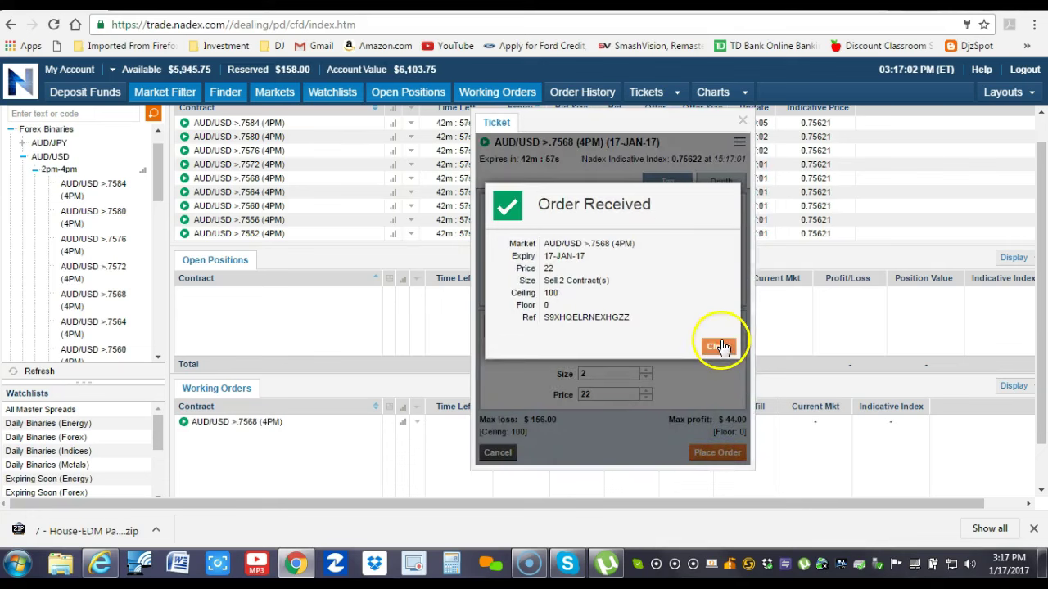
click(719, 347)
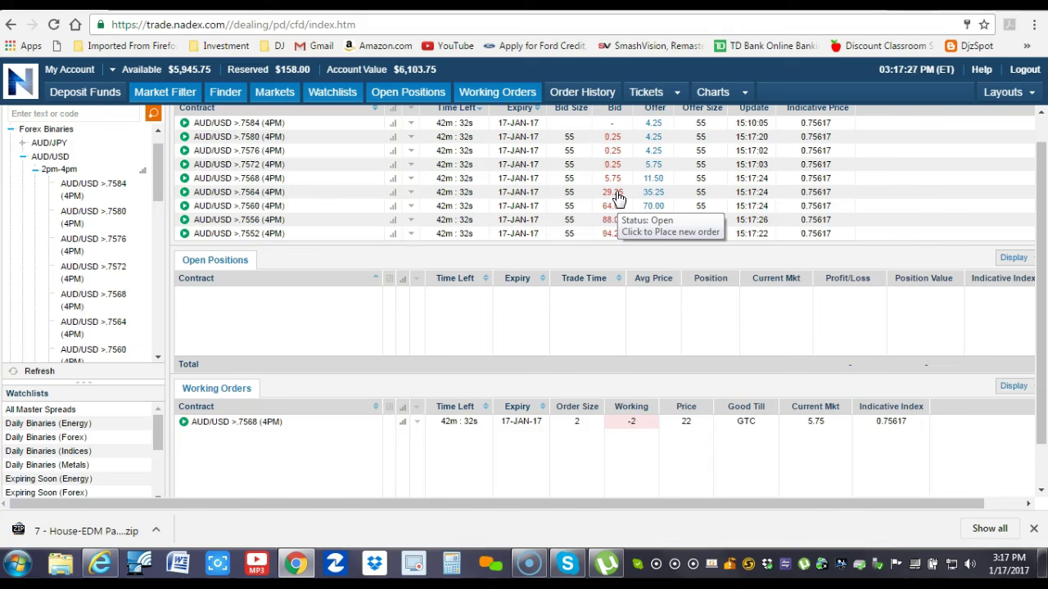
click(464, 323)
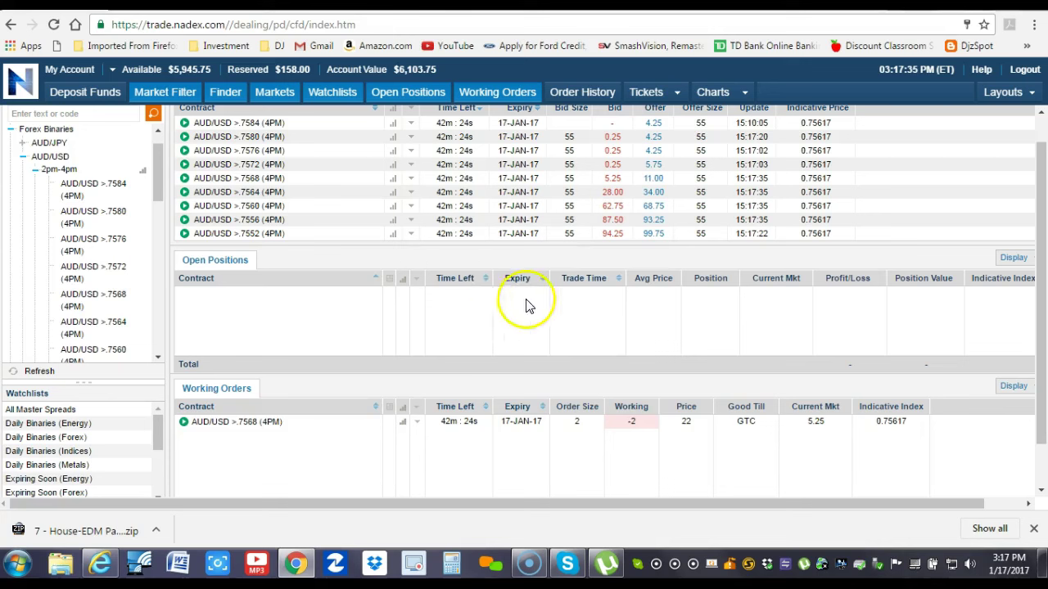
Cancel the unfilled remainder of the working AUD/USD >.7568 order.
click(259, 428)
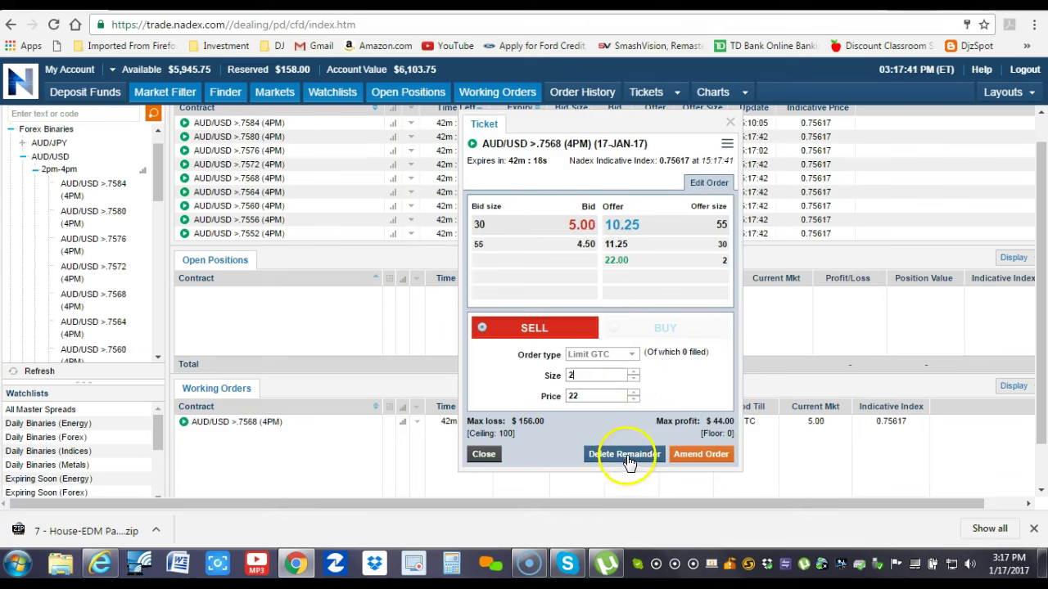
click(625, 456)
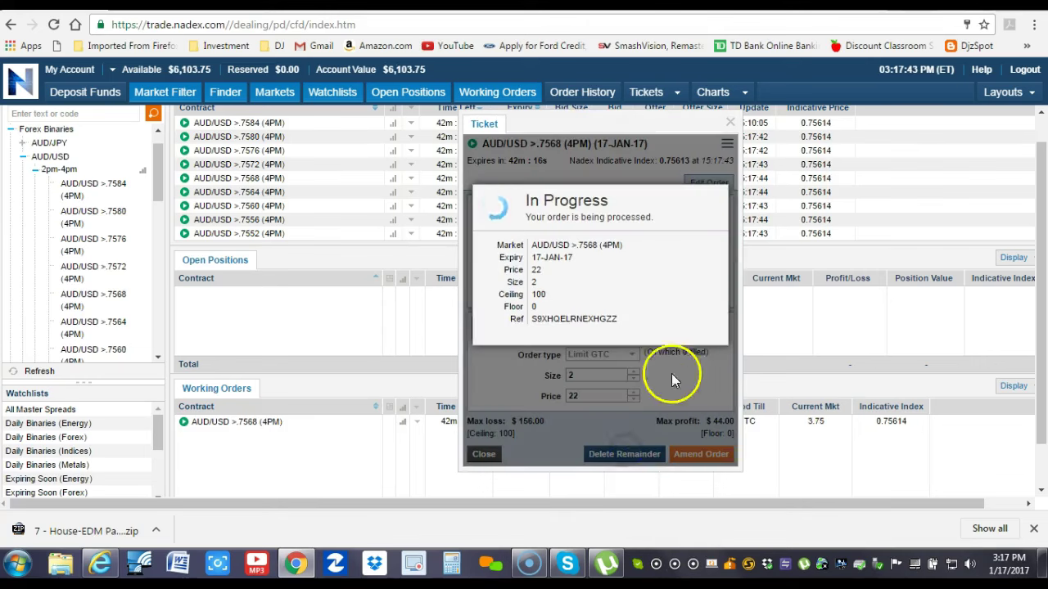
click(698, 362)
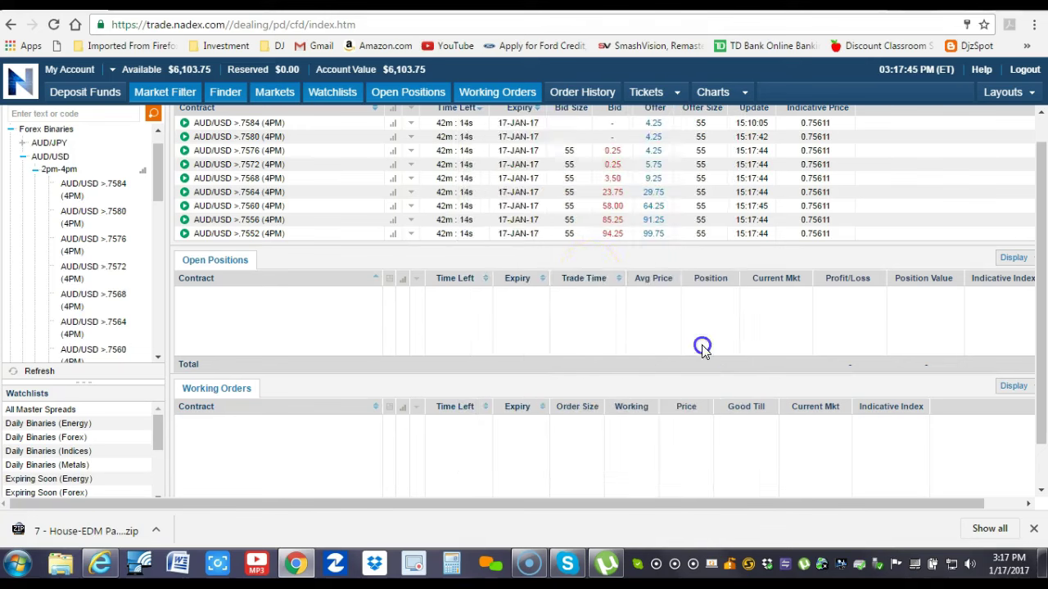
Sell 2 AUD/USD >.7564 4PM contracts at price 25, then return to DexTrader.
click(616, 192)
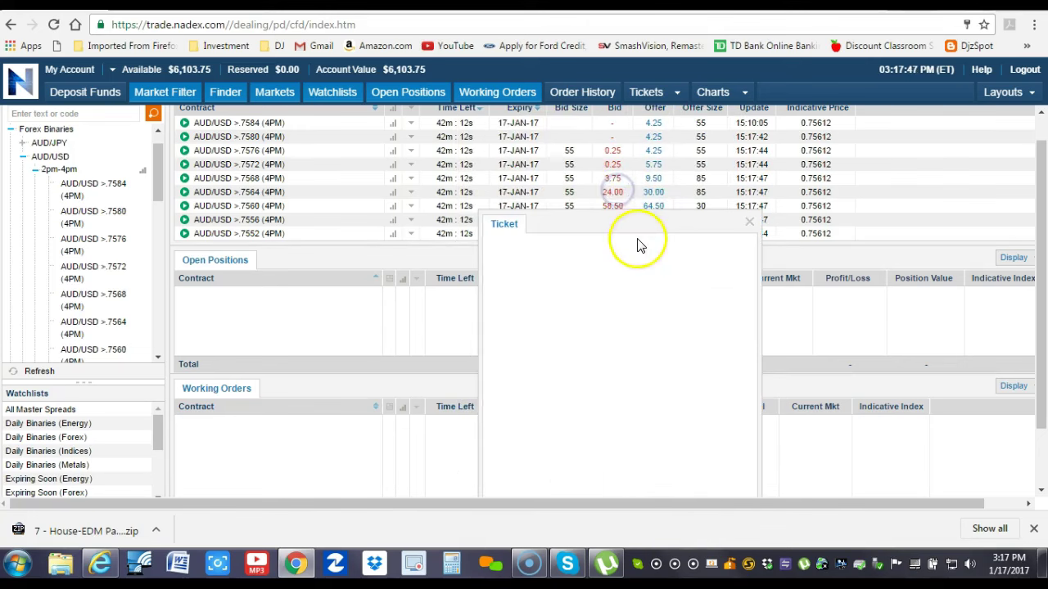
drag(627, 224, 619, 155)
click(581, 257)
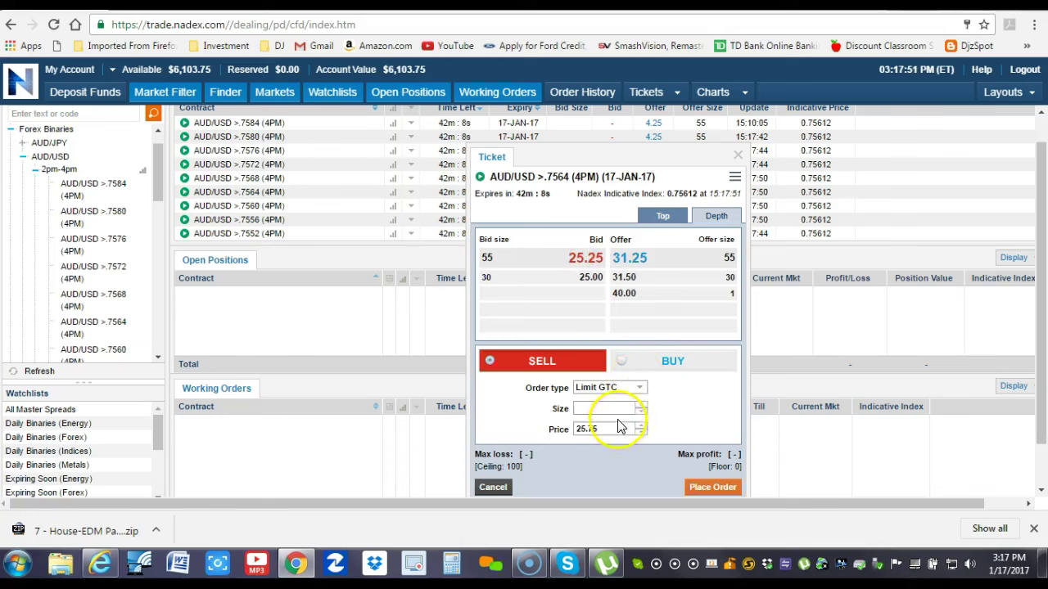
click(588, 427)
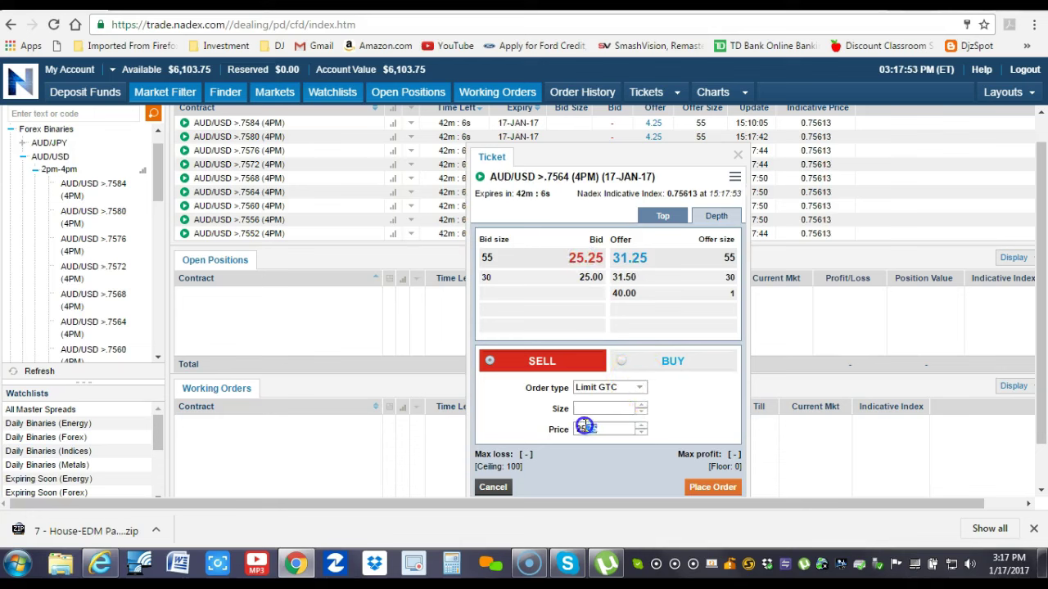
text(25)
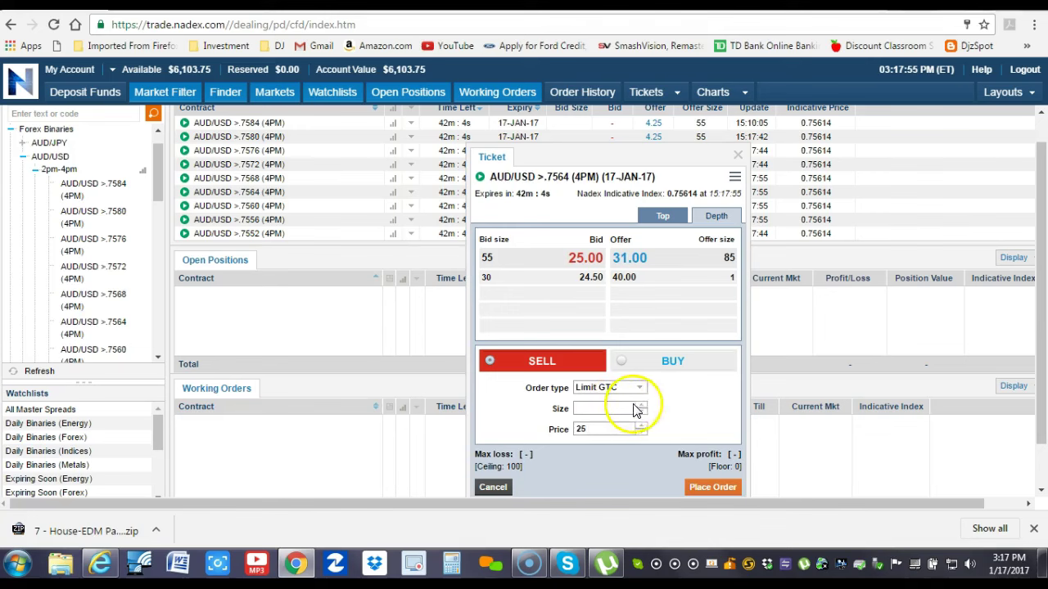
click(641, 405)
text(2)
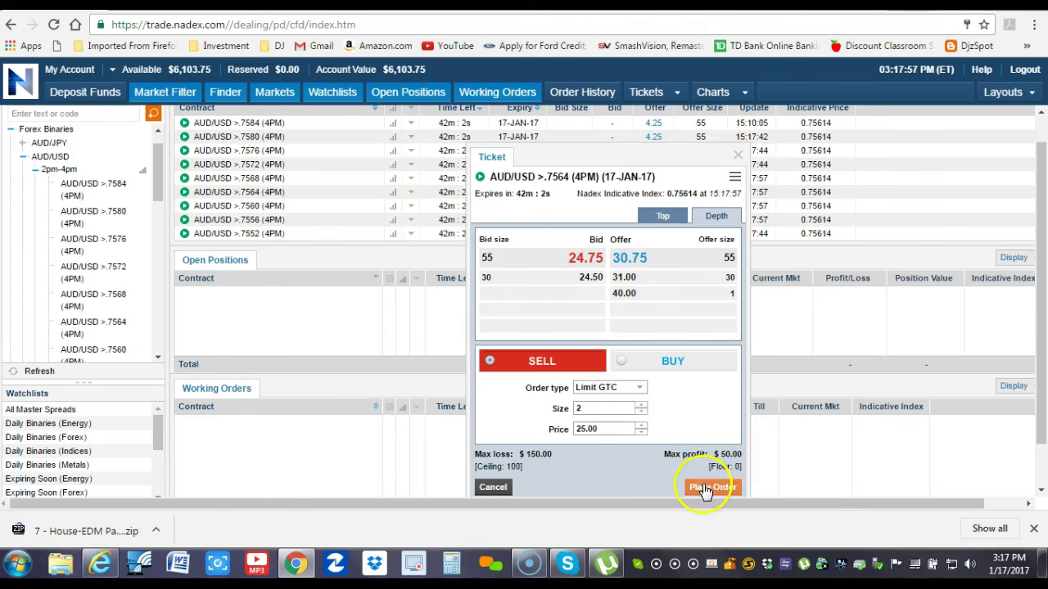
click(706, 489)
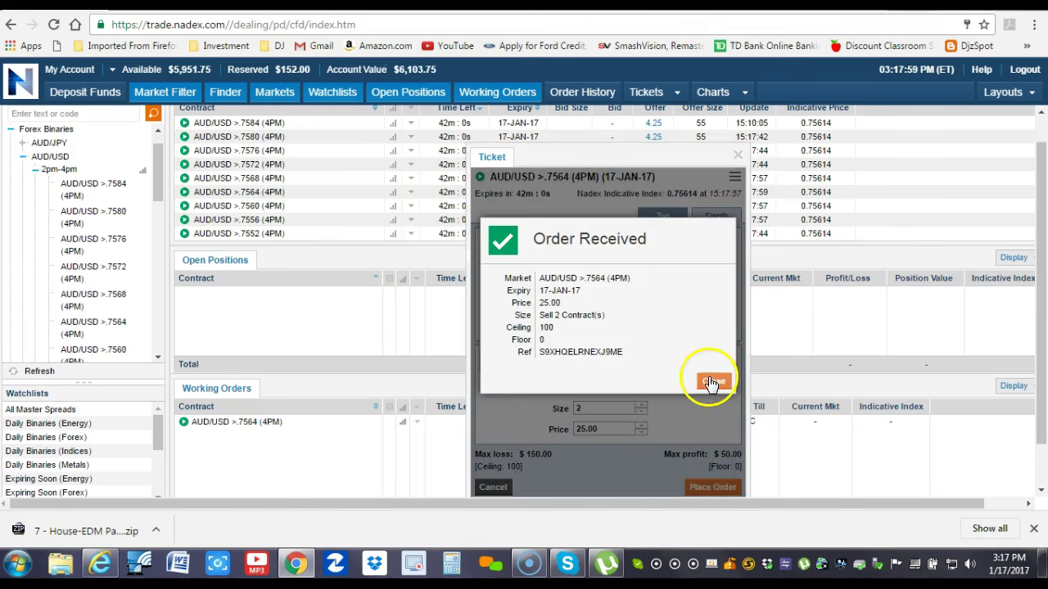
click(711, 382)
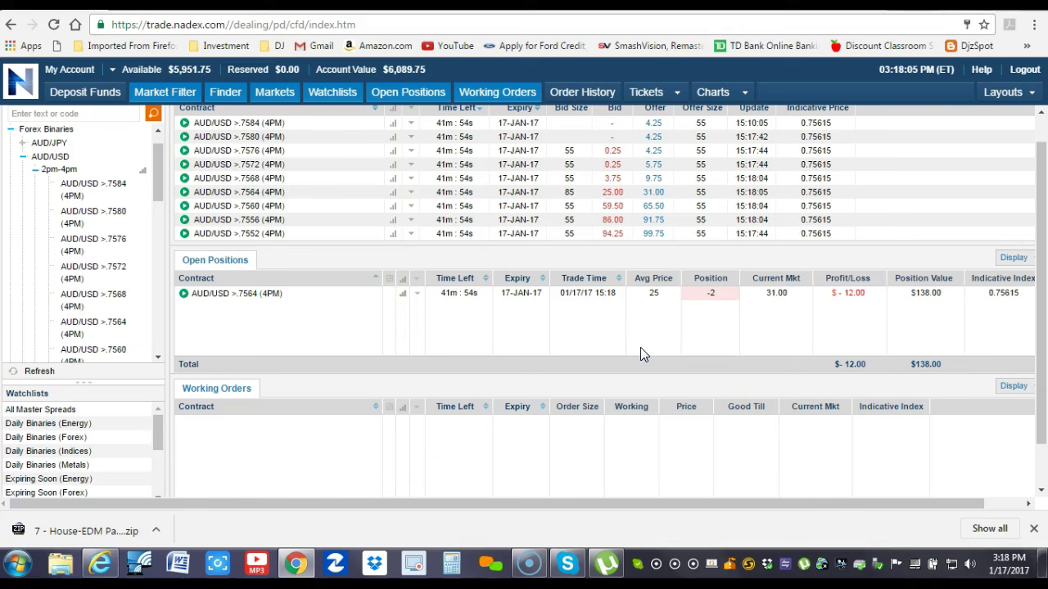
click(503, 337)
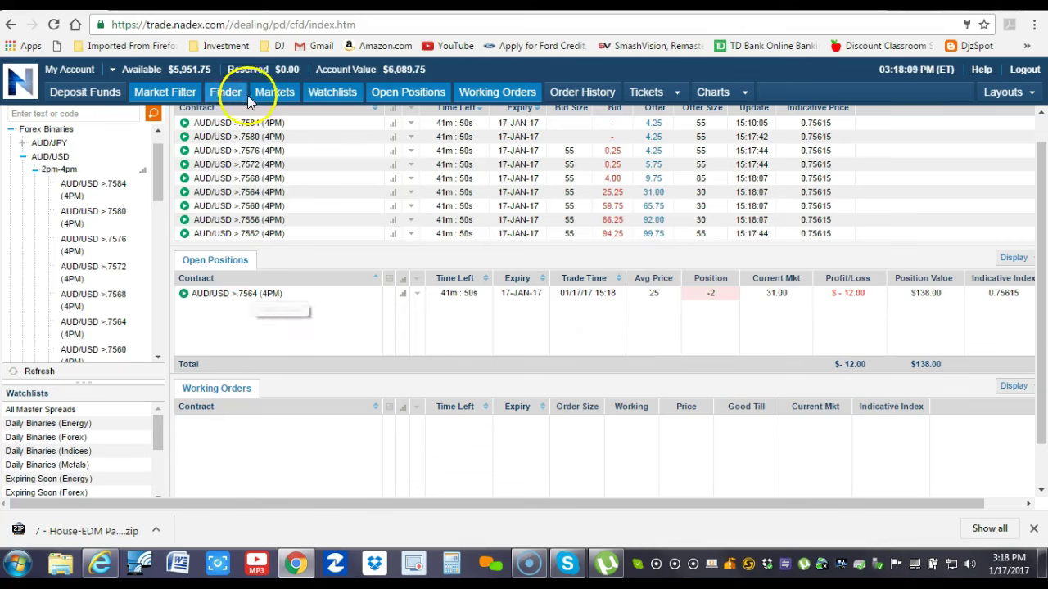
key(ctrl+Tab)
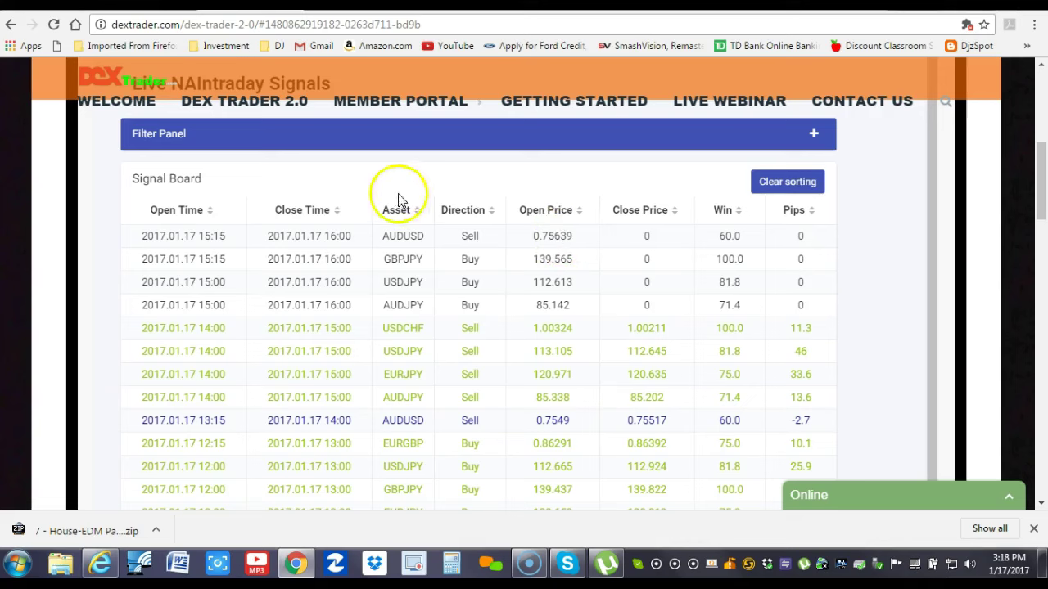
Glance at the Google Sheets trade log, then return to the Nadex position.
key(ctrl+Tab)
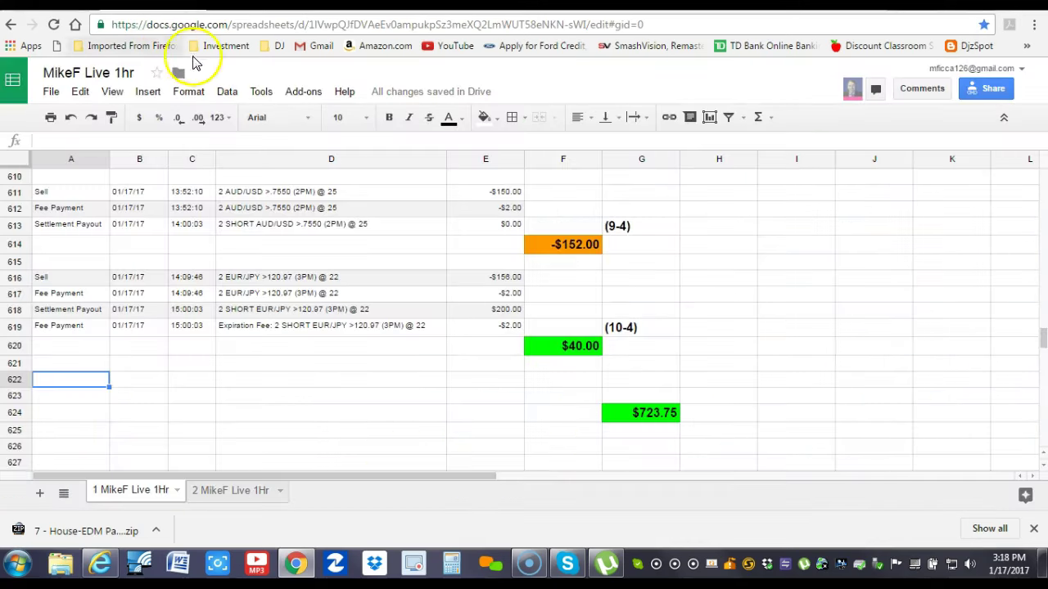
key(ctrl+Tab)
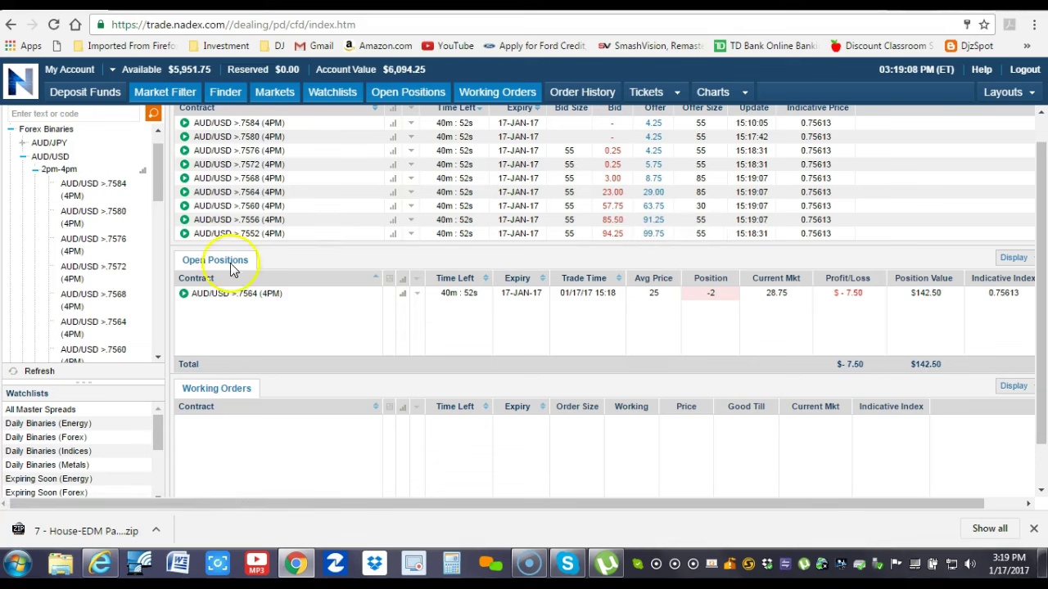
Capture Nadex's Open Positions panel with Free Screen Recorder as screenshot 2017-01-17 at 15-19-18.
click(218, 563)
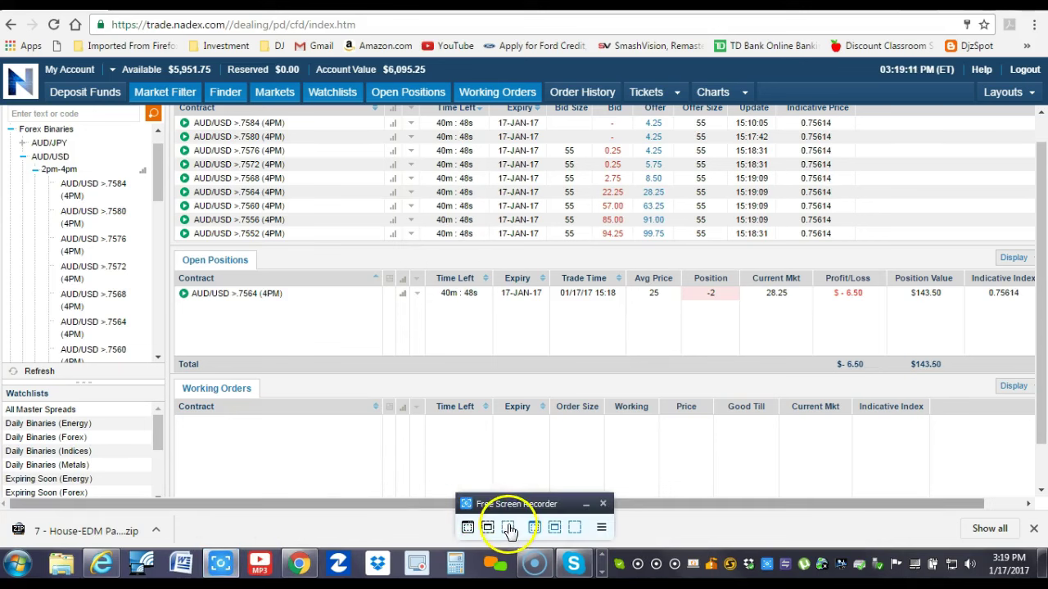
click(505, 525)
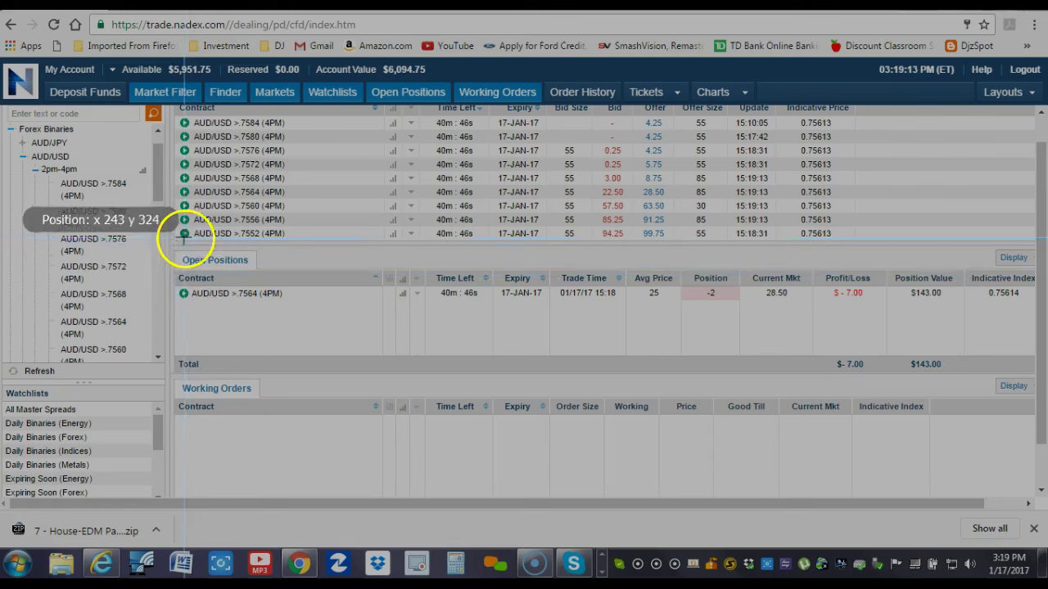
mouse_move(175, 245)
mouse_down()
mouse_move(706, 343)
mouse_move(1032, 378)
mouse_up()
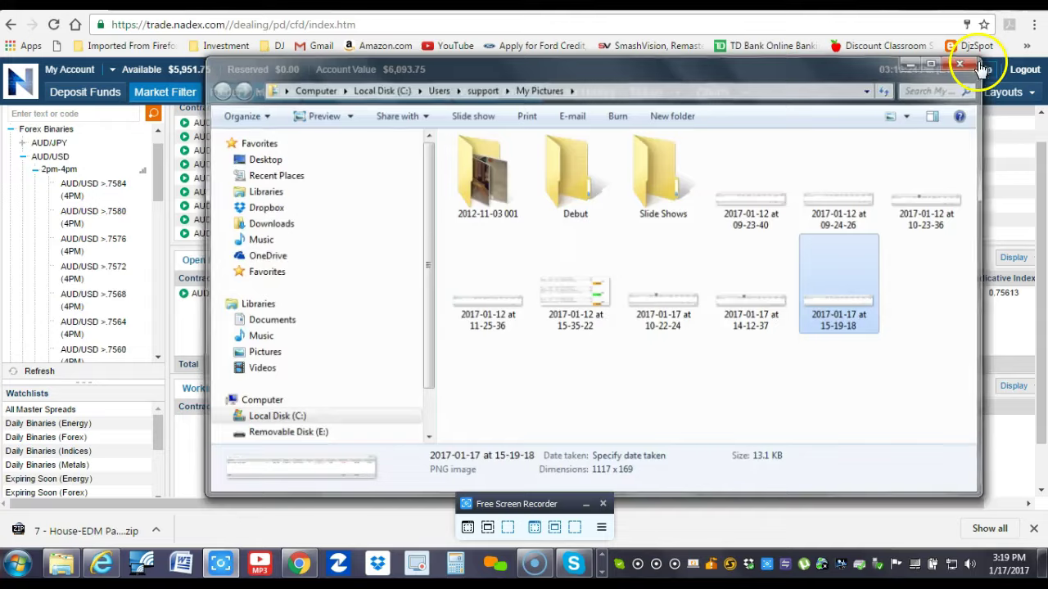
click(978, 66)
click(624, 6)
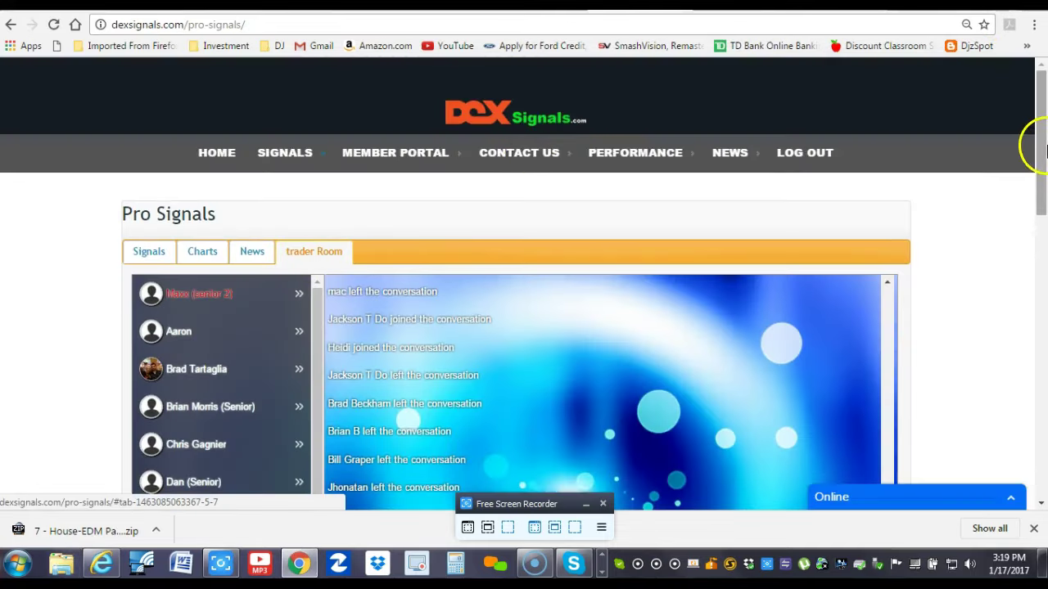
Post screenshot 2017-01-17 at 15-19-18 to the trader room chat with 'anyone in this trade with me!!'.
drag(1038, 140, 1042, 274)
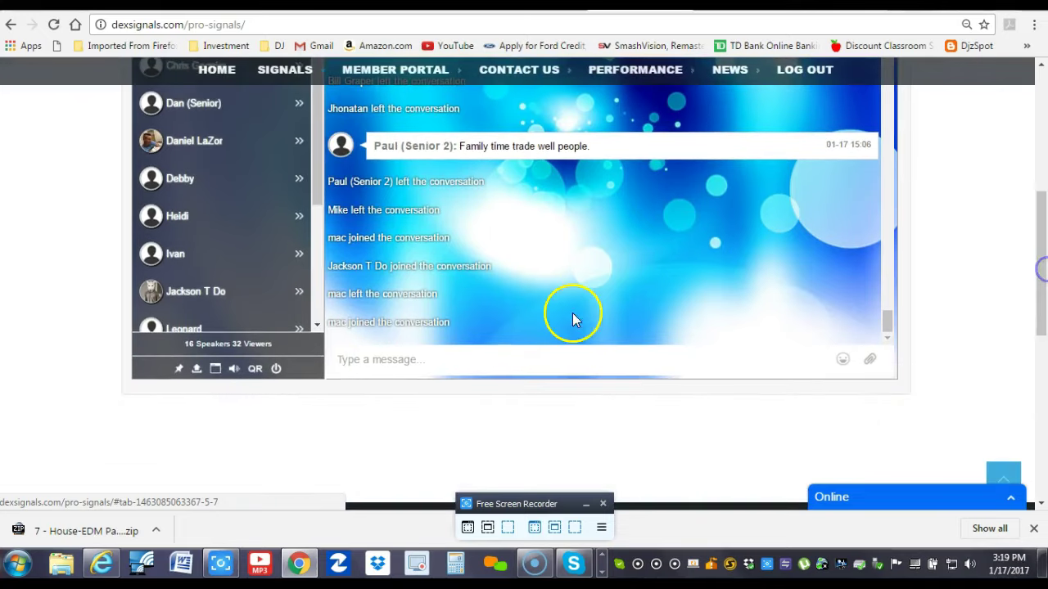
click(401, 362)
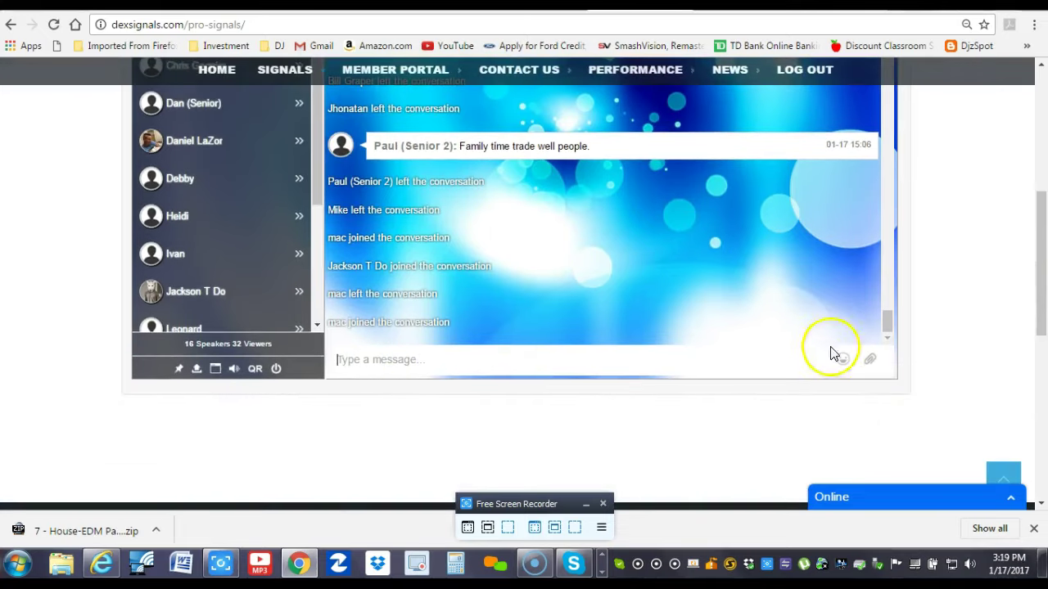
click(869, 359)
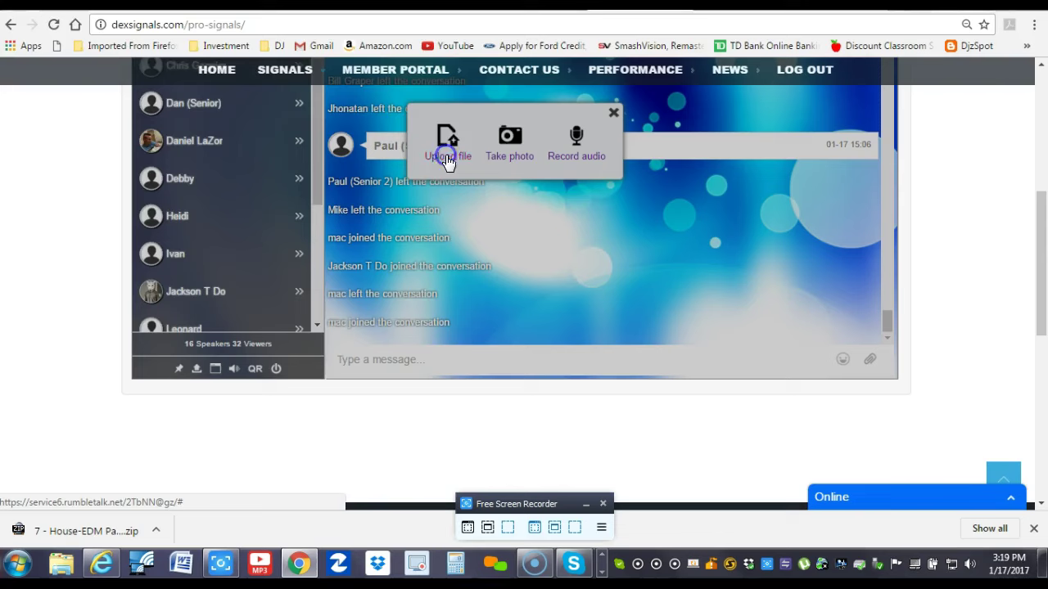
click(447, 160)
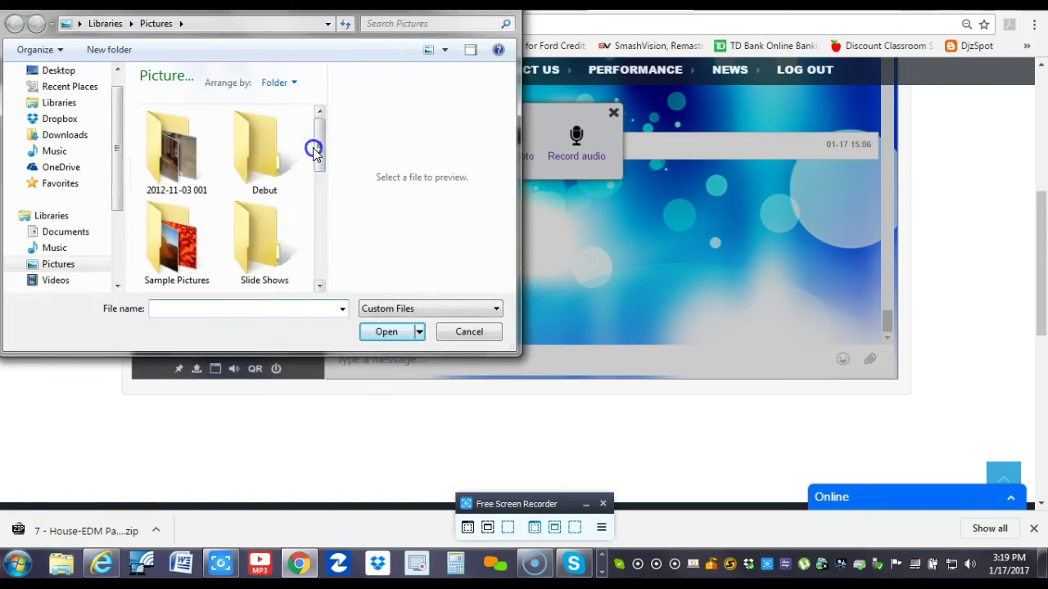
click(326, 308)
drag(318, 143, 322, 270)
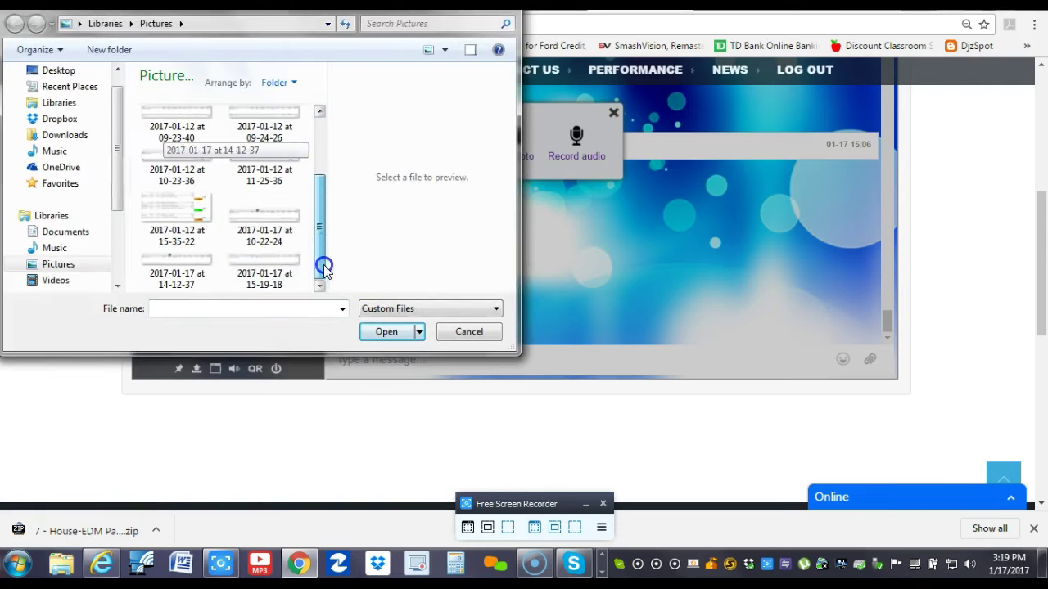
click(277, 259)
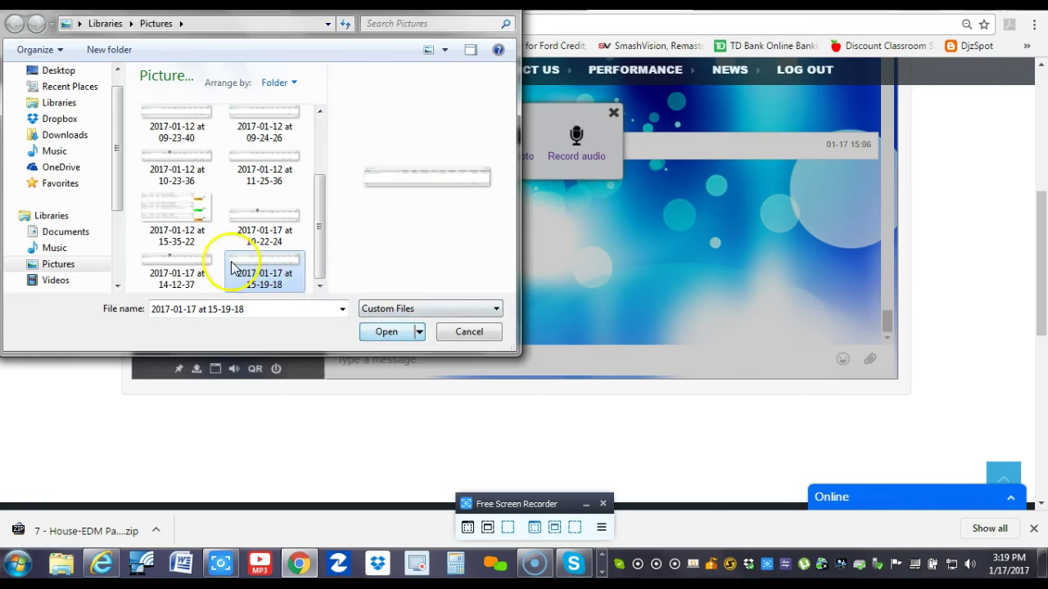
click(390, 337)
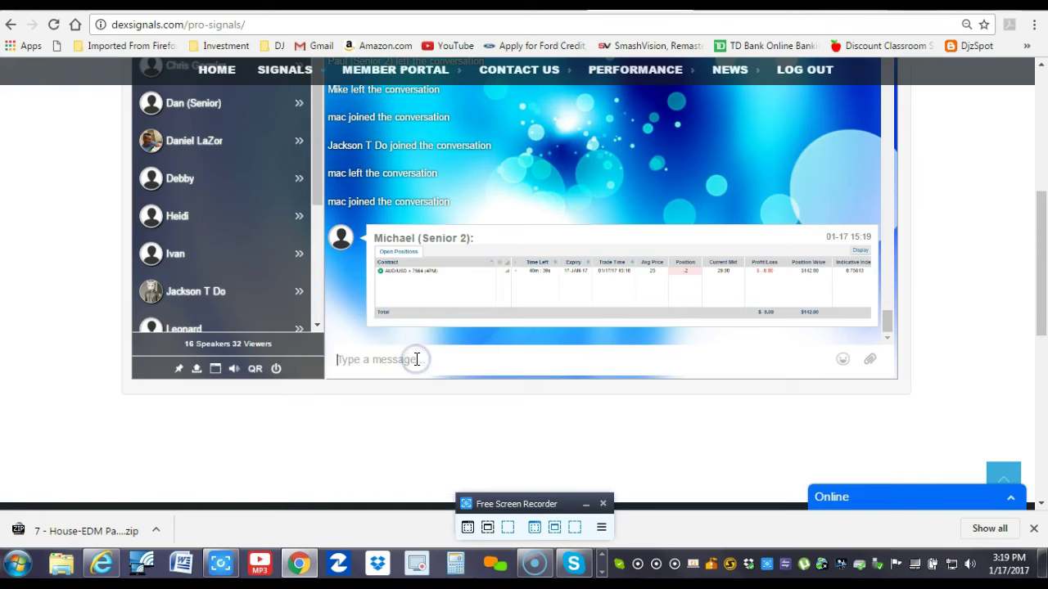
text(a)
text(!!)
key(Return)
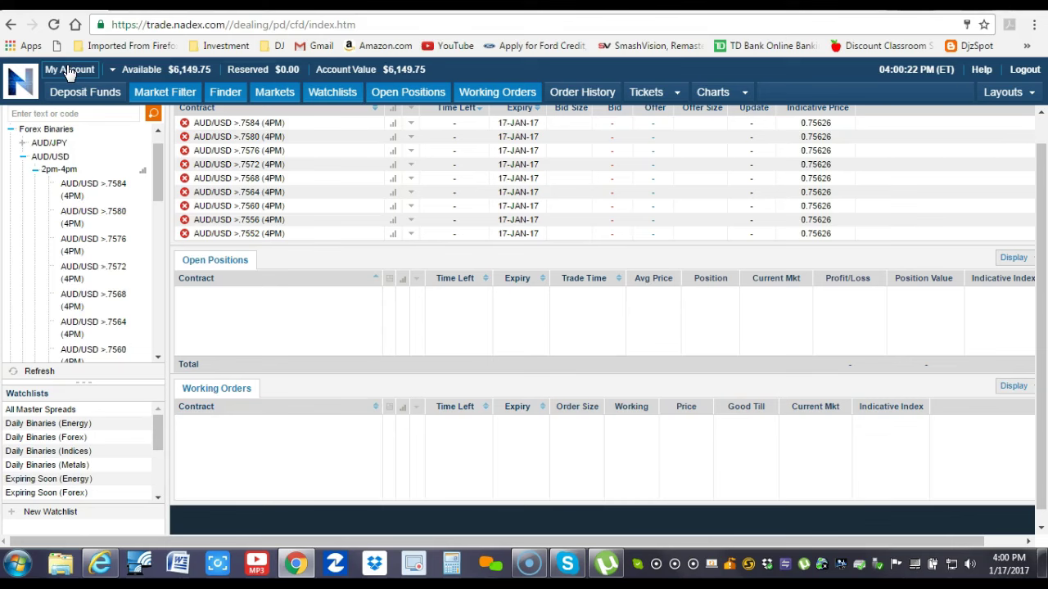
After the AUD/USD contracts expire, open Nadex's My Account page.
click(62, 57)
View the Nadex account transaction history for the last 6 hours.
click(70, 69)
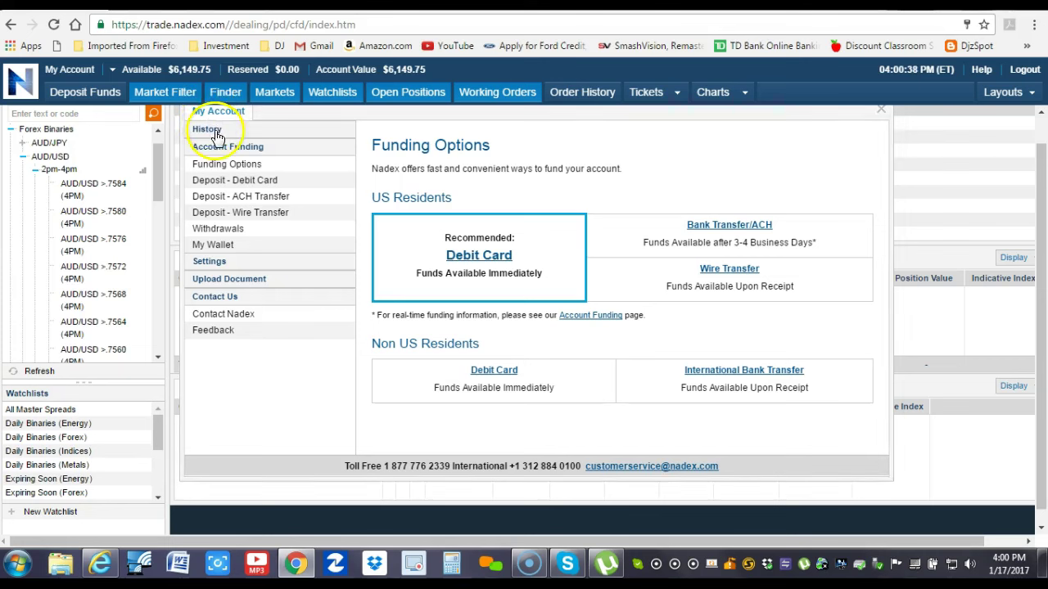
click(215, 131)
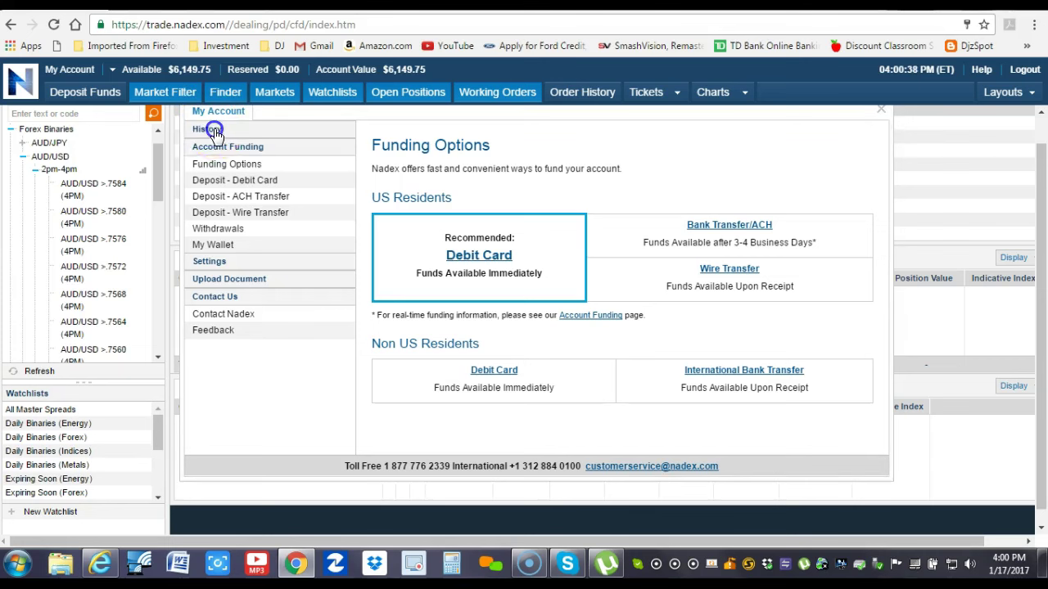
click(231, 147)
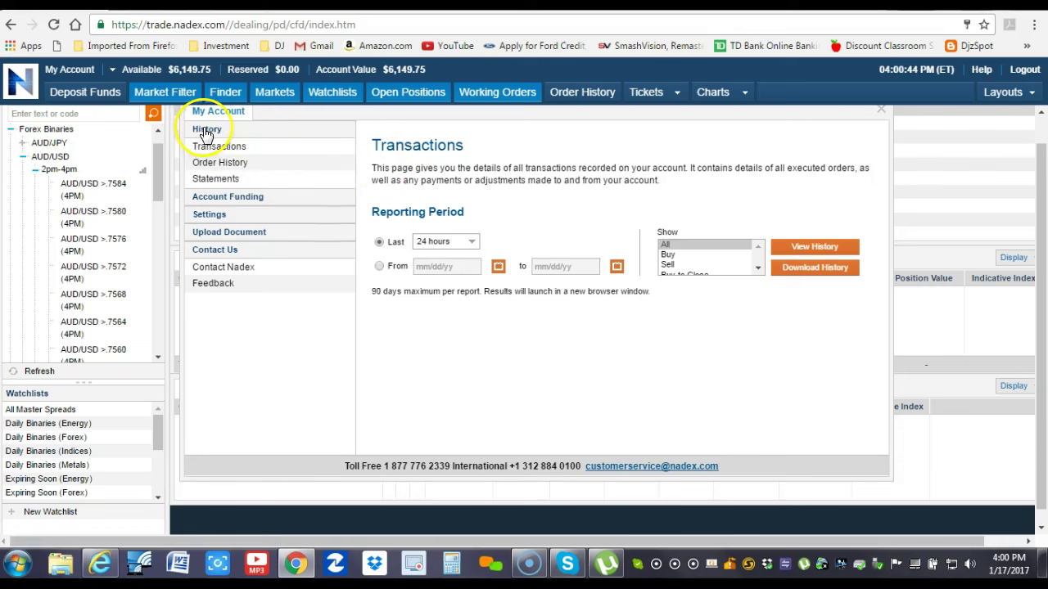
click(72, 70)
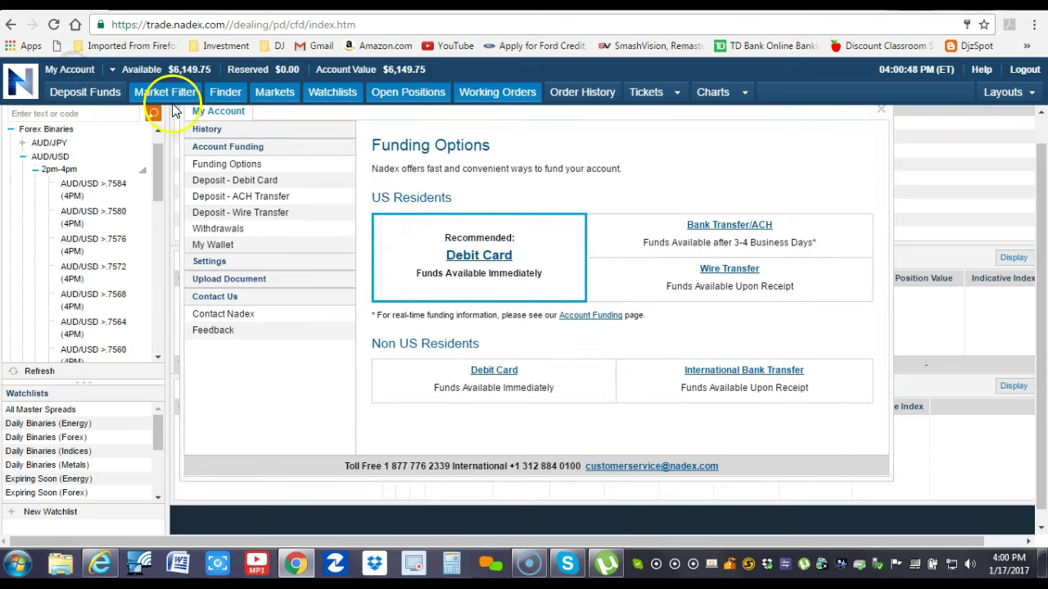
click(209, 130)
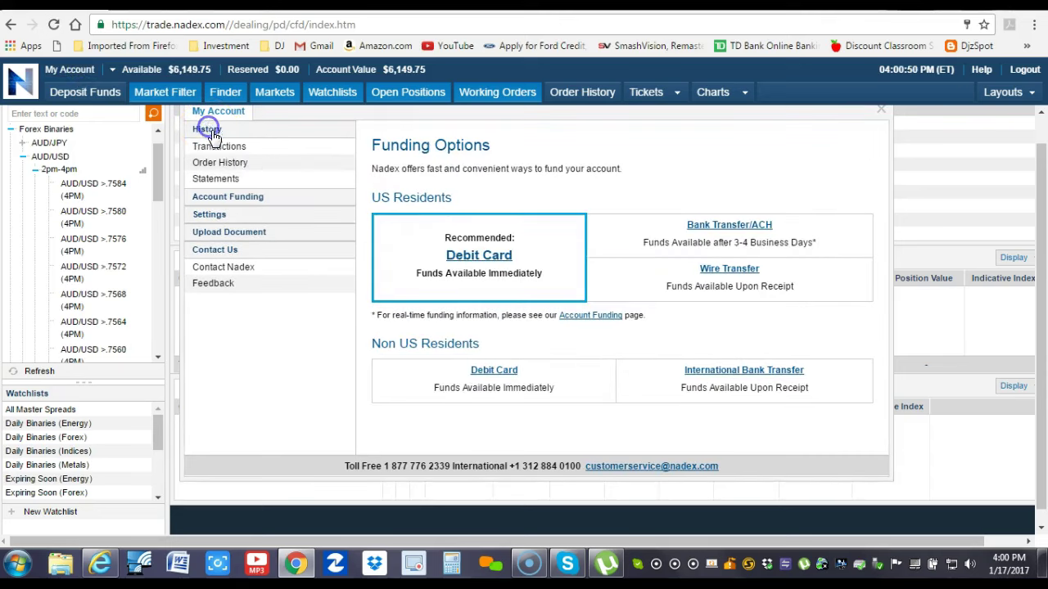
click(225, 147)
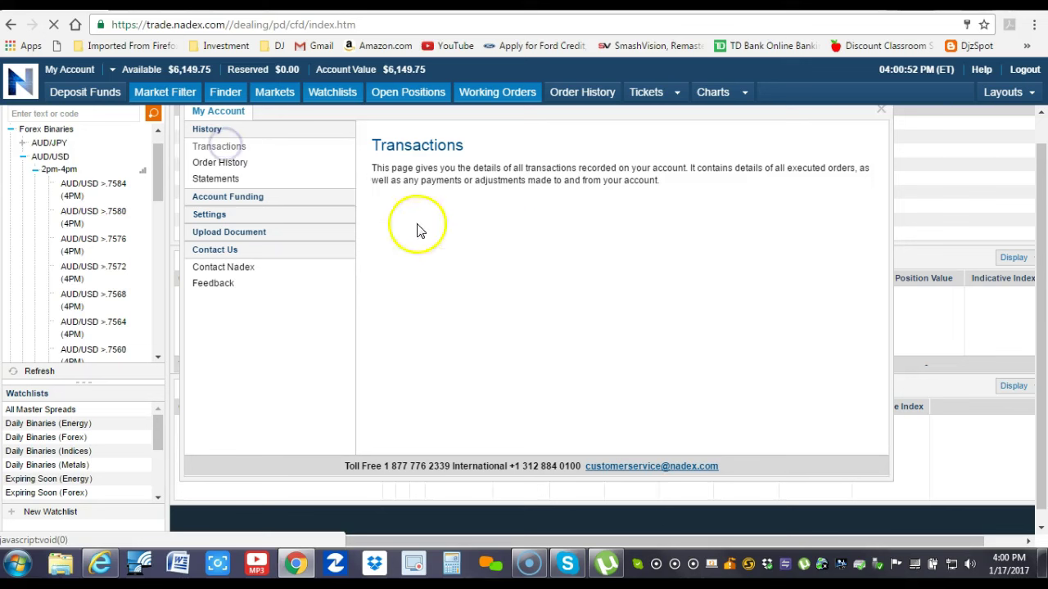
click(472, 242)
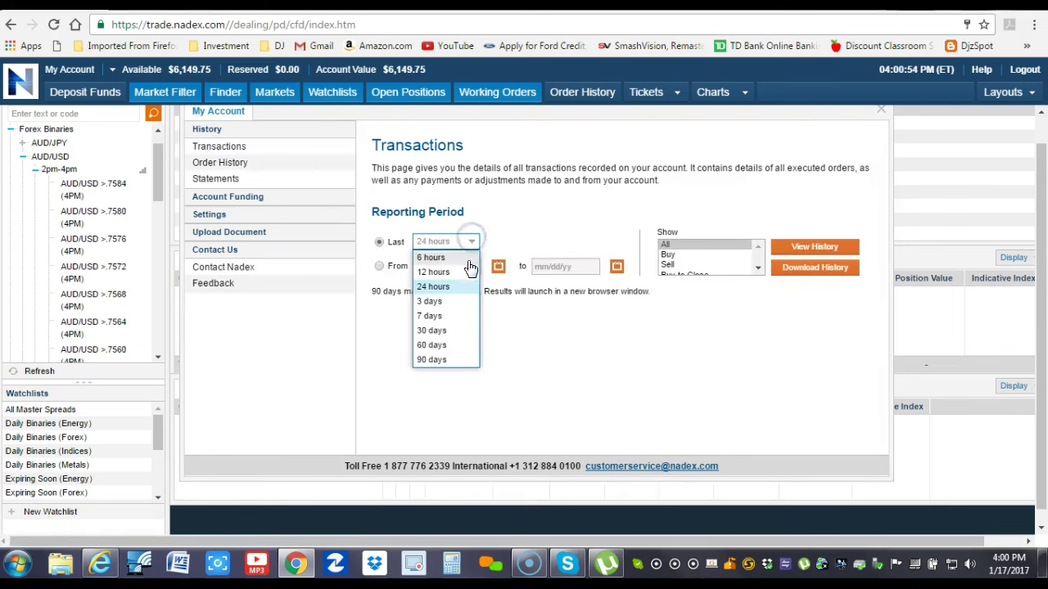
click(467, 265)
click(818, 244)
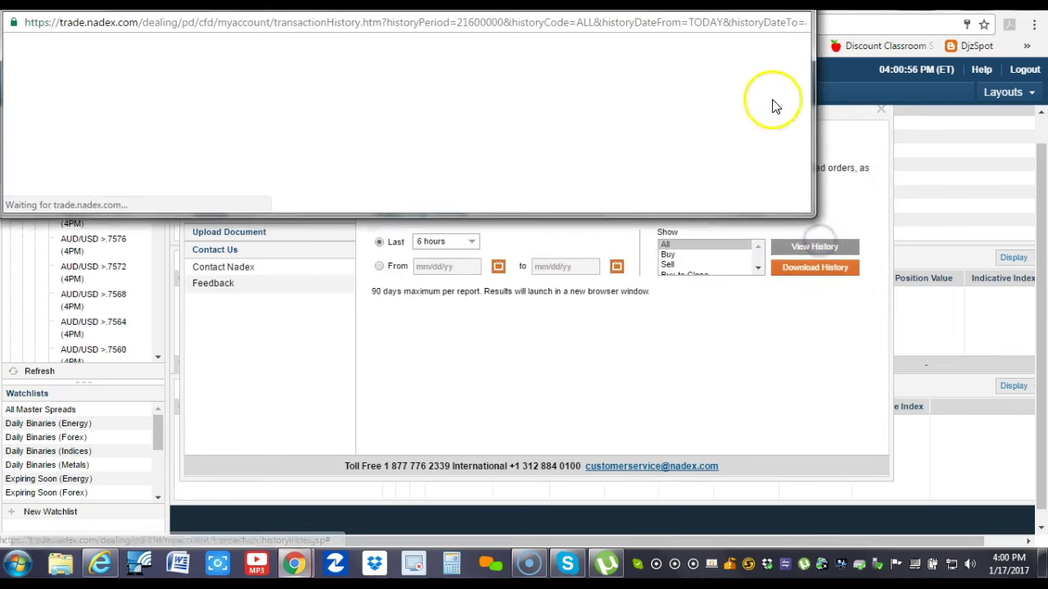
Copy the latest AUD/USD trade's four transaction rows and close the history window.
click(805, 59)
drag(804, 59, 801, 122)
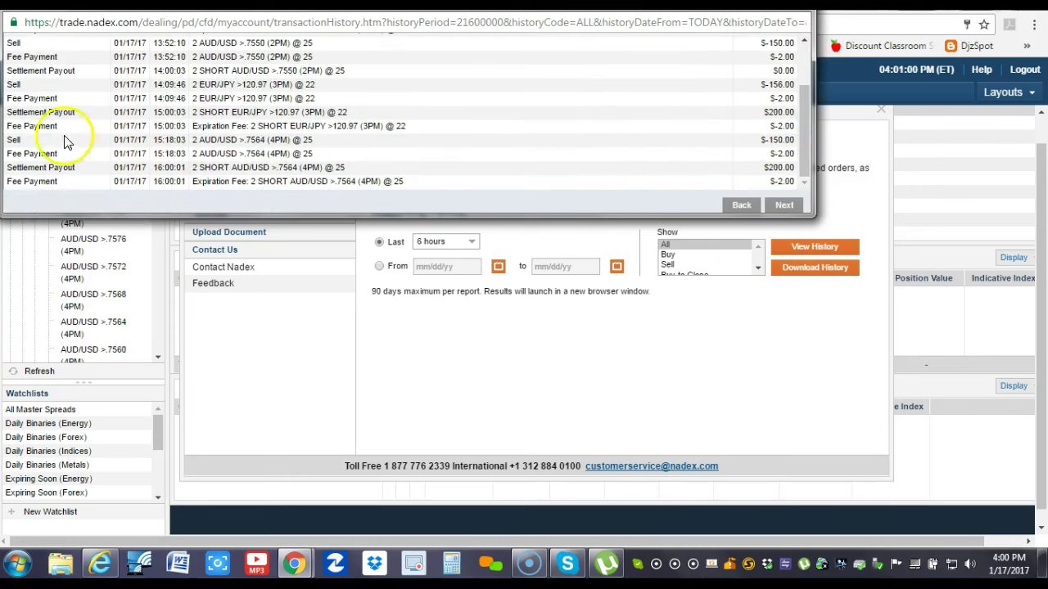
mouse_move(10, 141)
mouse_down()
mouse_move(658, 194)
mouse_move(774, 183)
mouse_up()
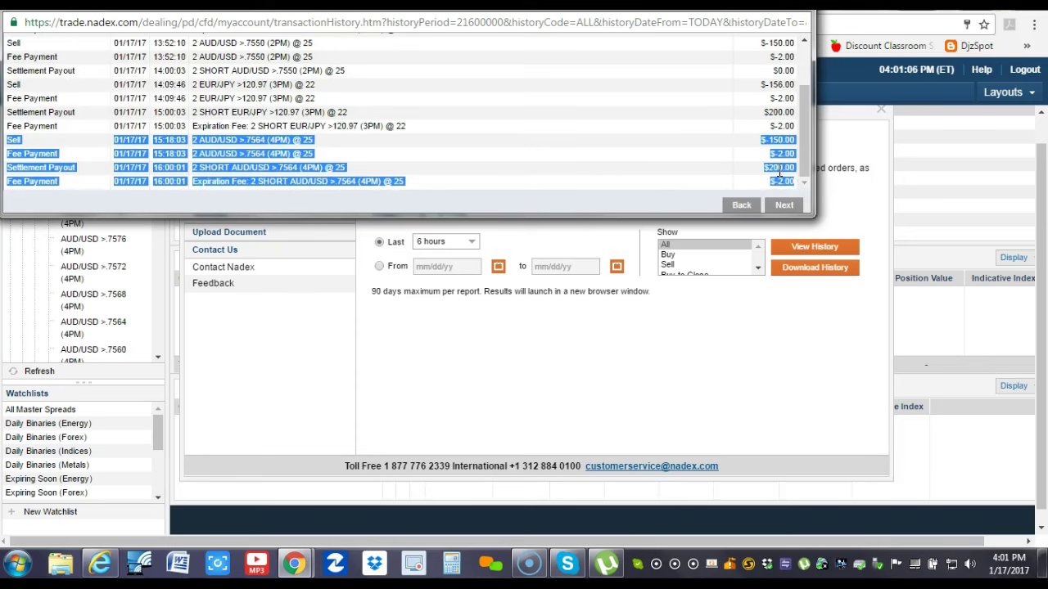
right_click(780, 172)
click(737, 173)
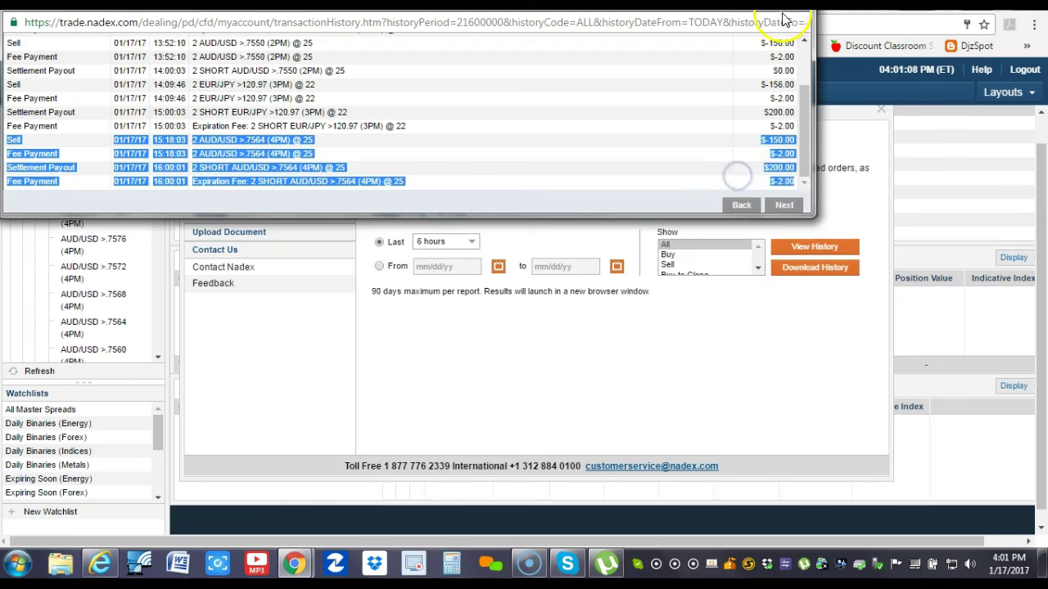
key(ctrl+w)
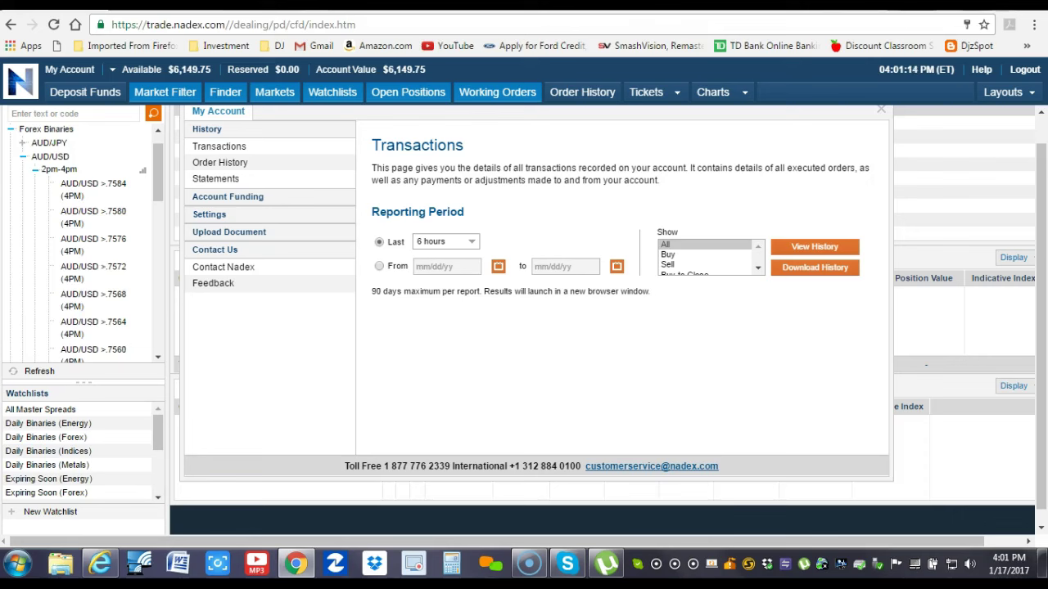
Paste the four copied AUD/USD transactions into the trade log at rows 622–625.
click(188, 7)
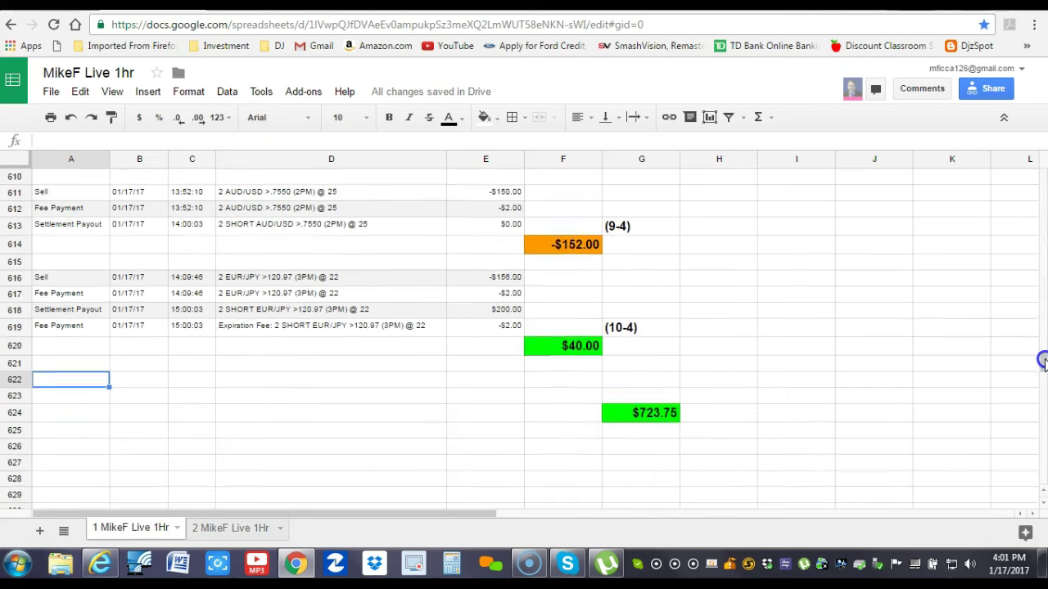
drag(1042, 358, 1042, 361)
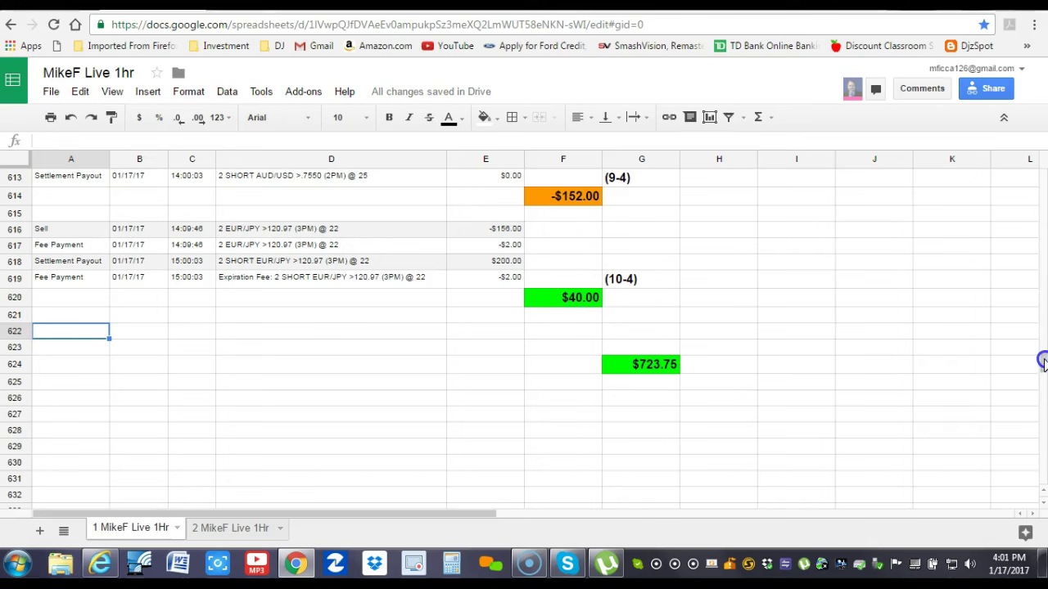
click(56, 339)
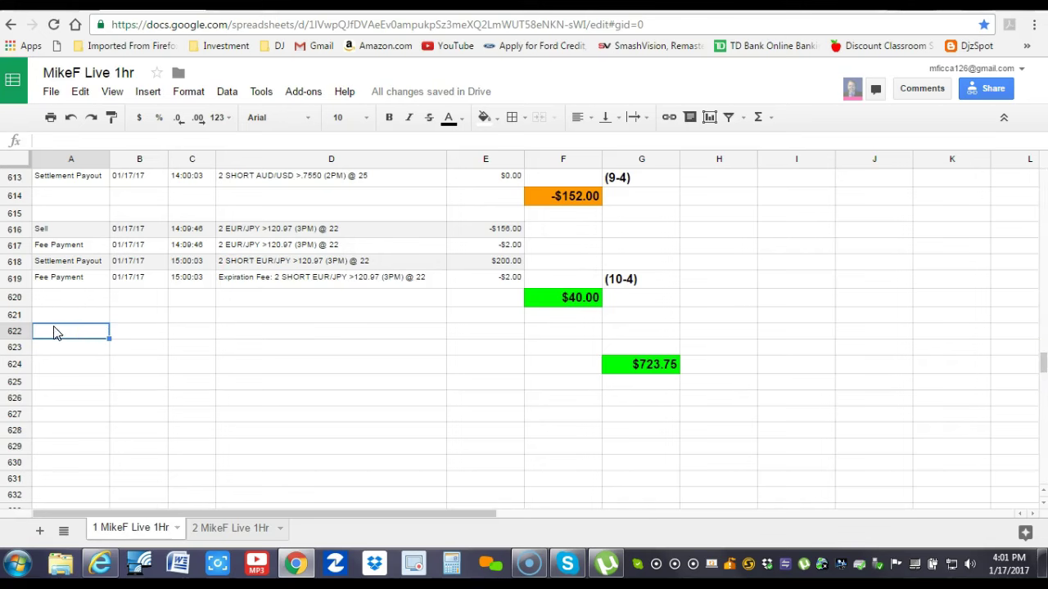
right_click(56, 332)
click(78, 381)
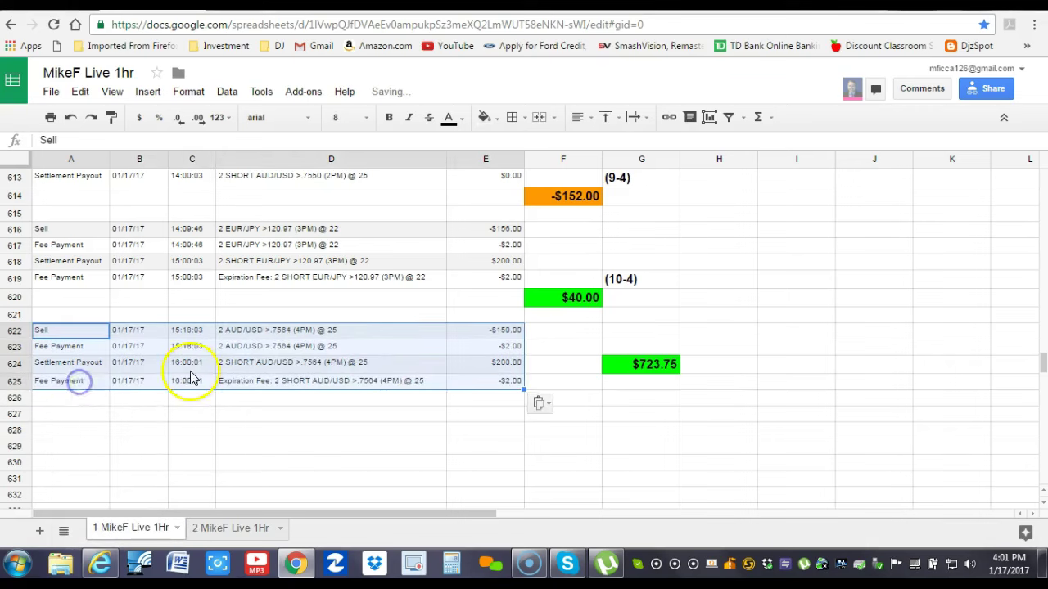
Total the trade in F626 with =sum(E622:E625), giving $46.00.
click(562, 399)
text(=)
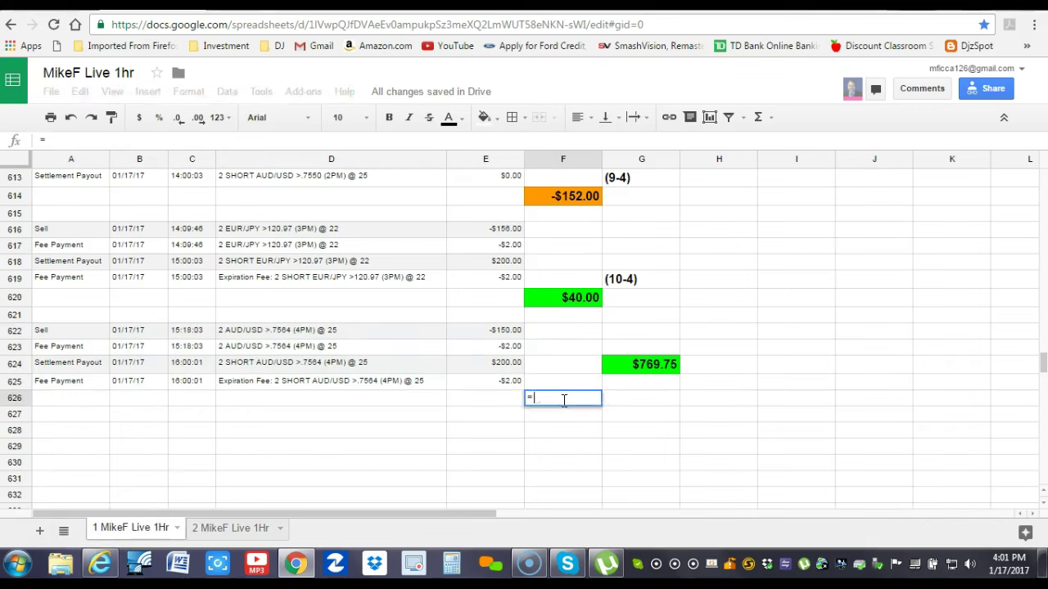
text(sum)
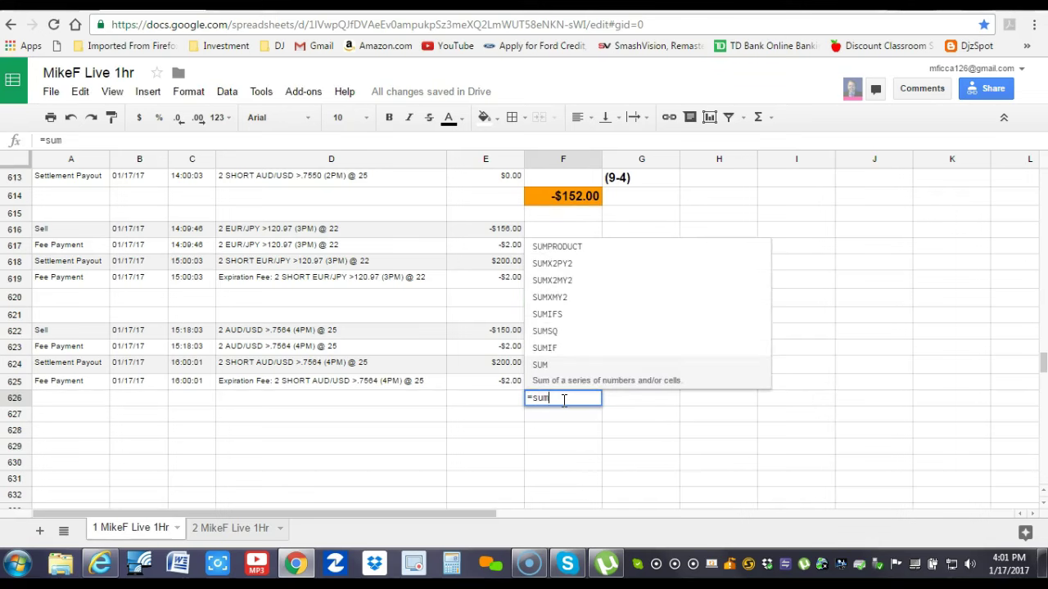
text(())
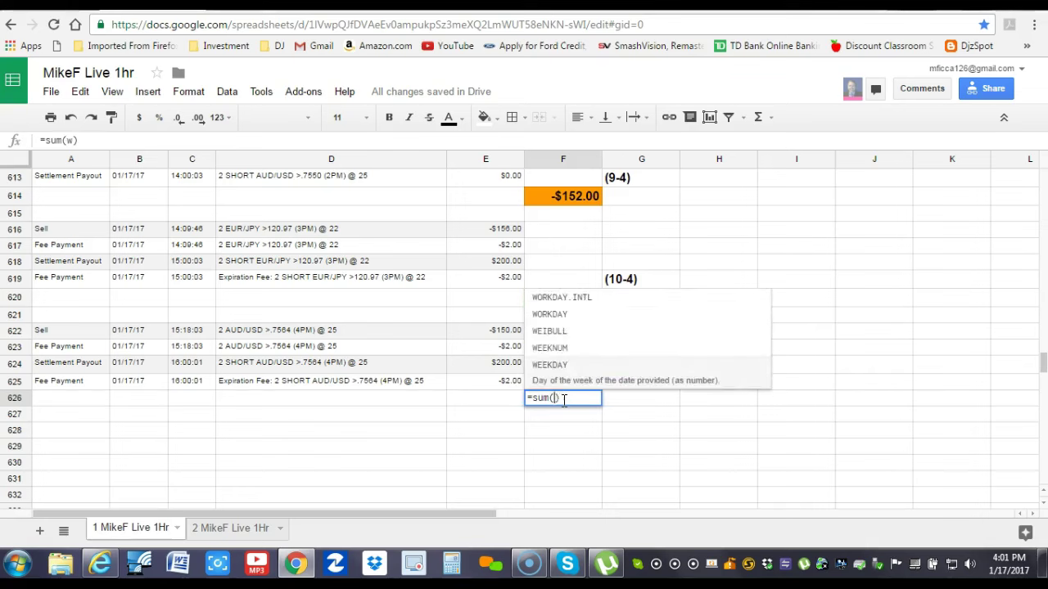
key(BackSpace)
text(e6)
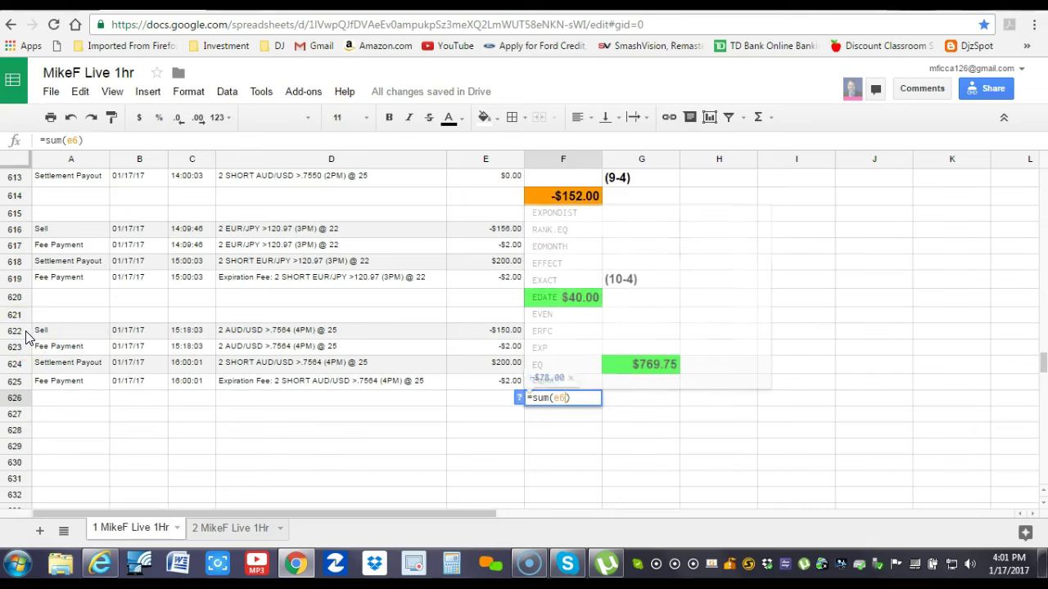
text(22)
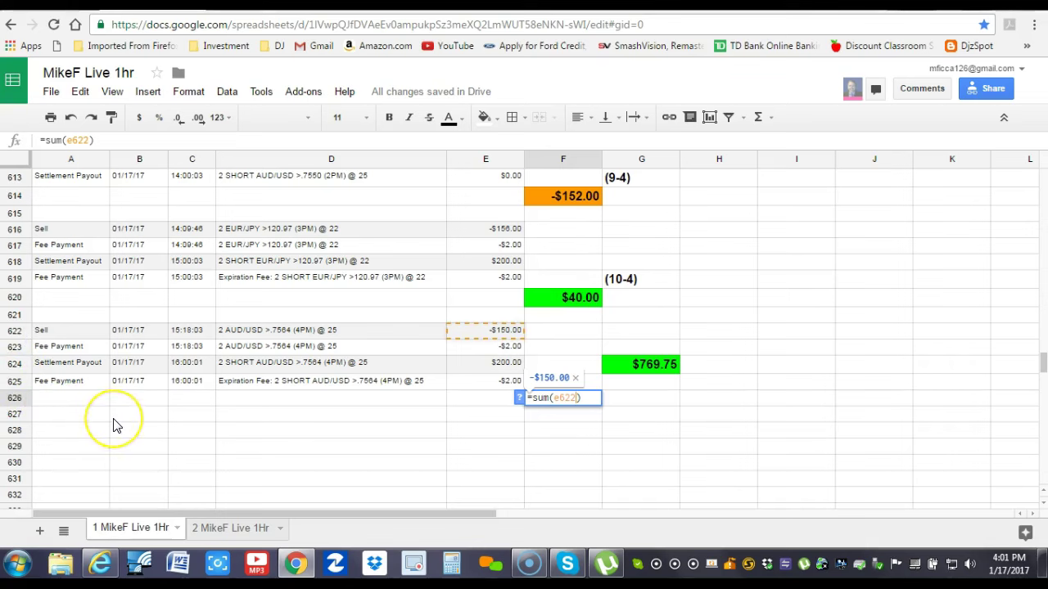
text(:e)
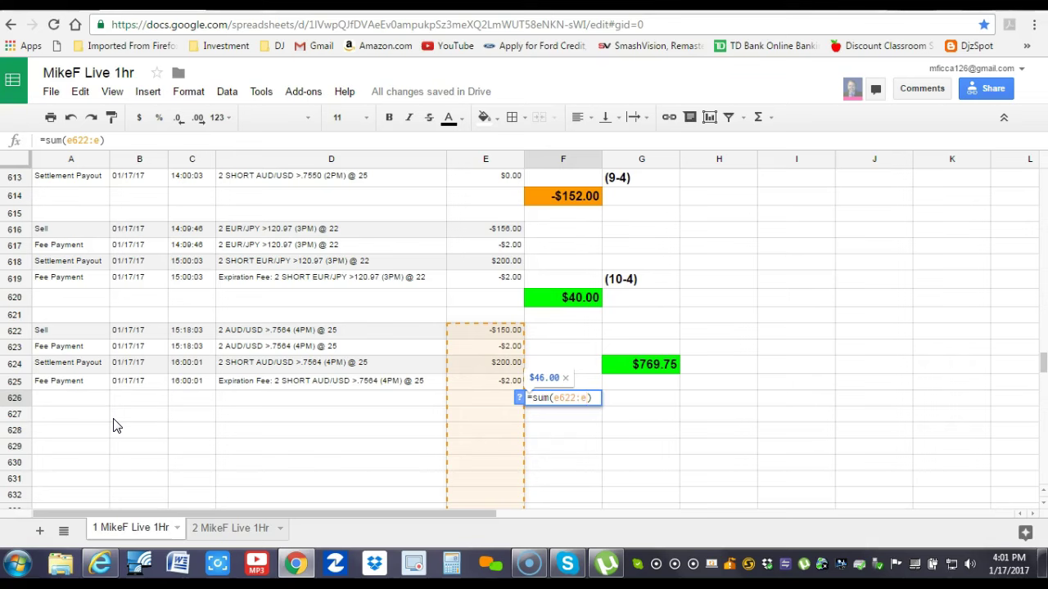
text(625)
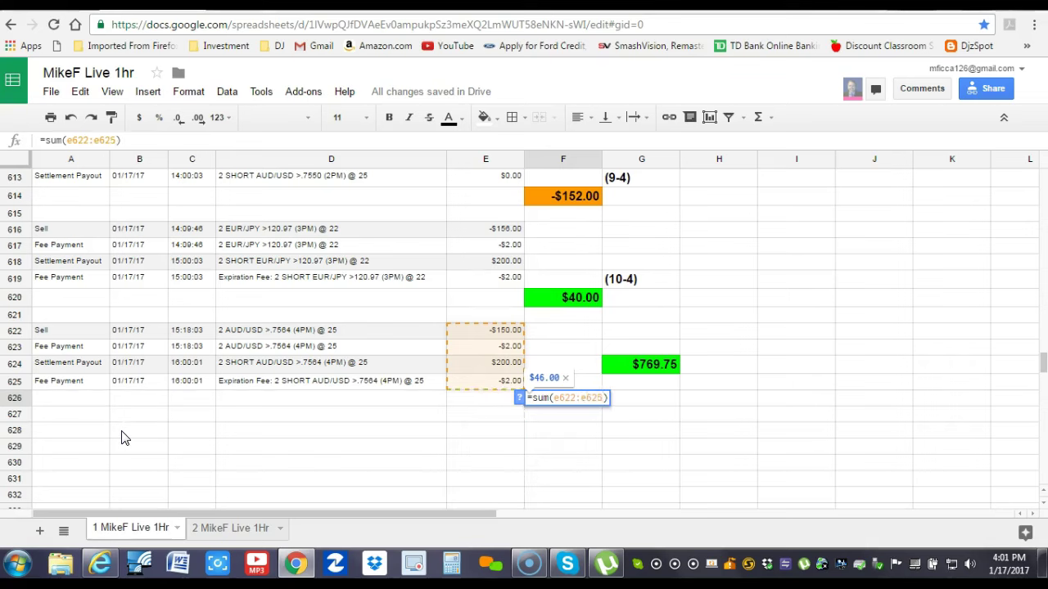
key(Return)
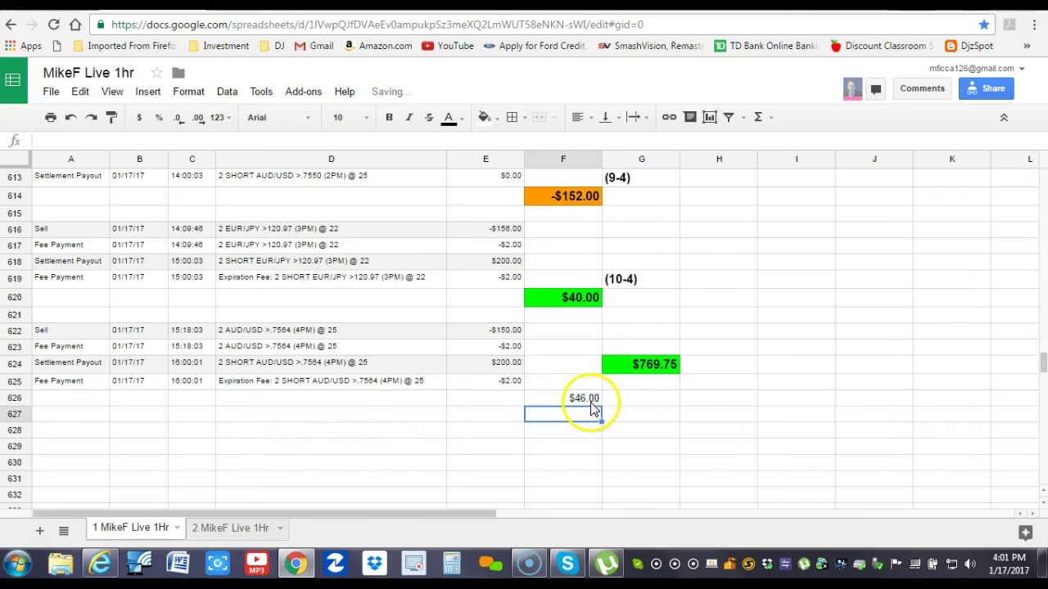
Format the F626 trade total as 12-point bold with green fill.
click(588, 400)
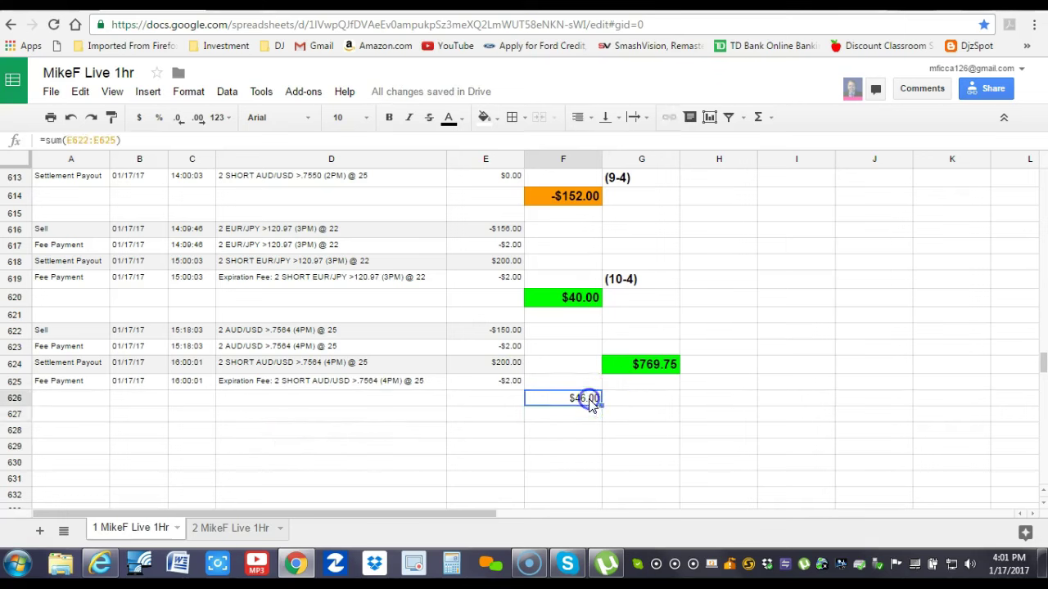
click(363, 117)
click(345, 268)
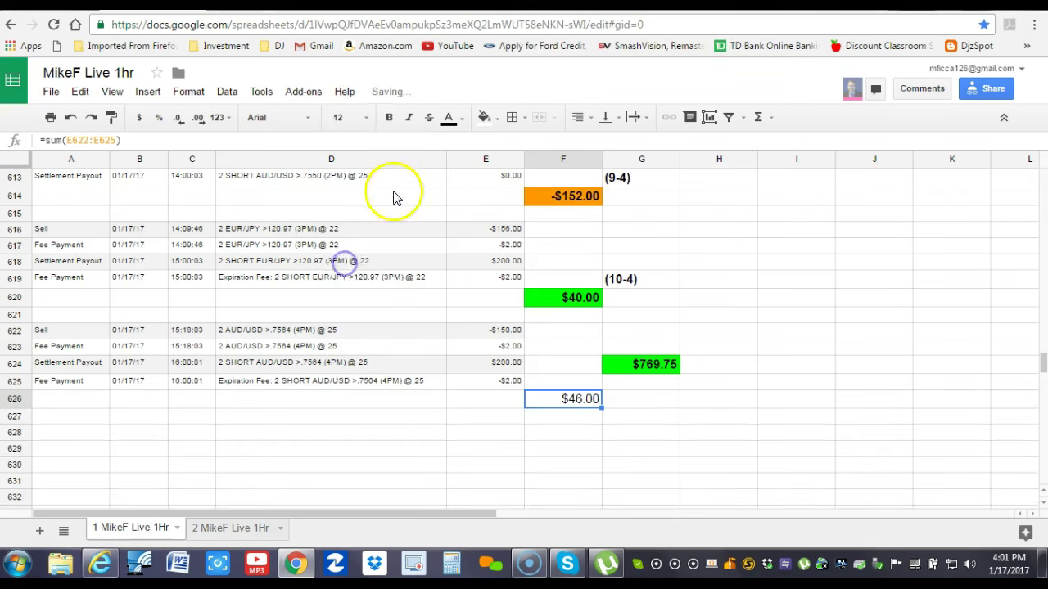
click(390, 119)
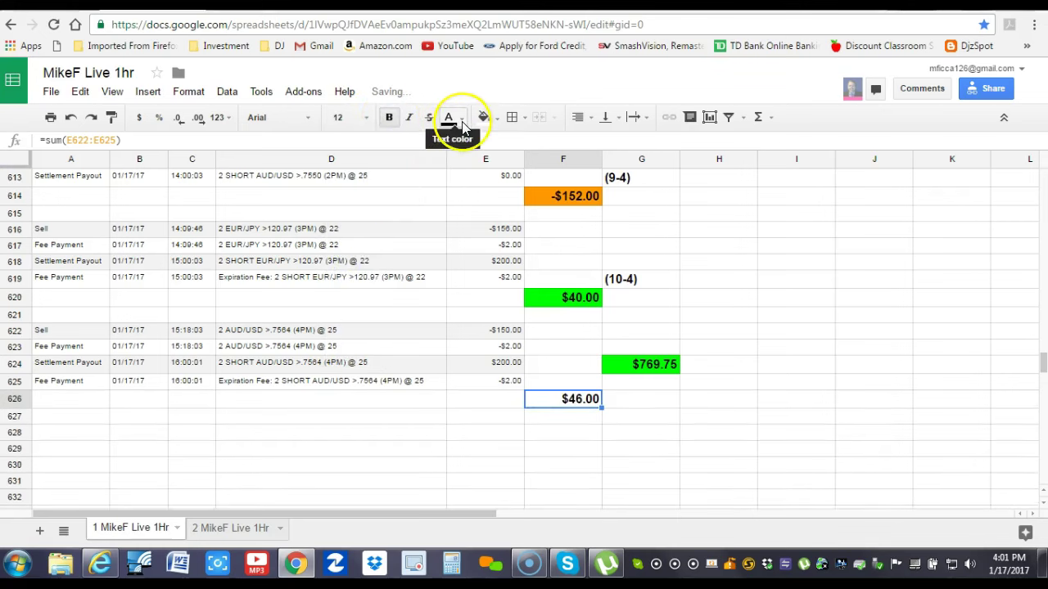
click(484, 117)
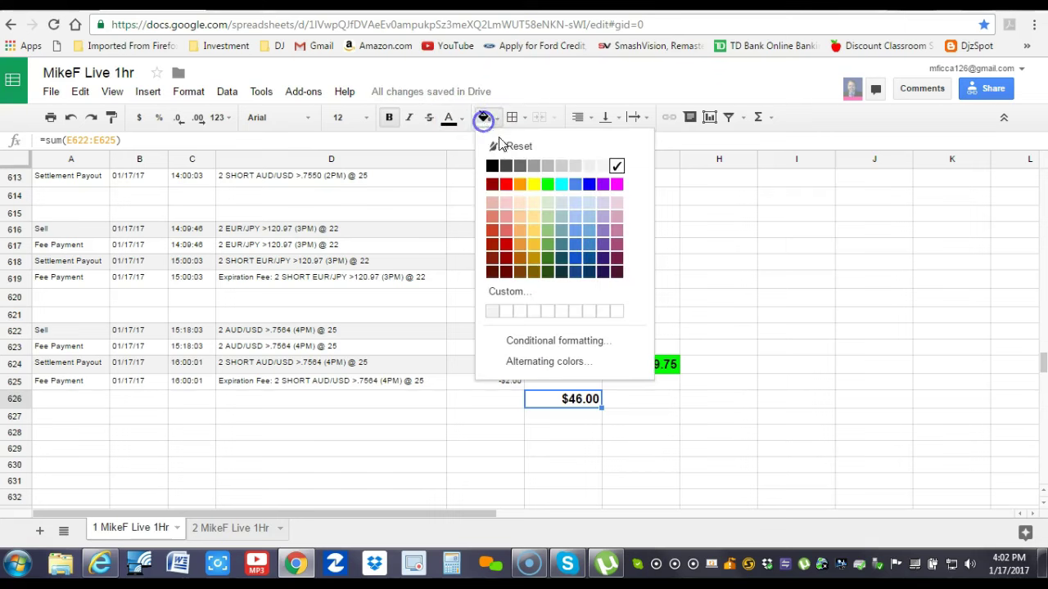
click(547, 187)
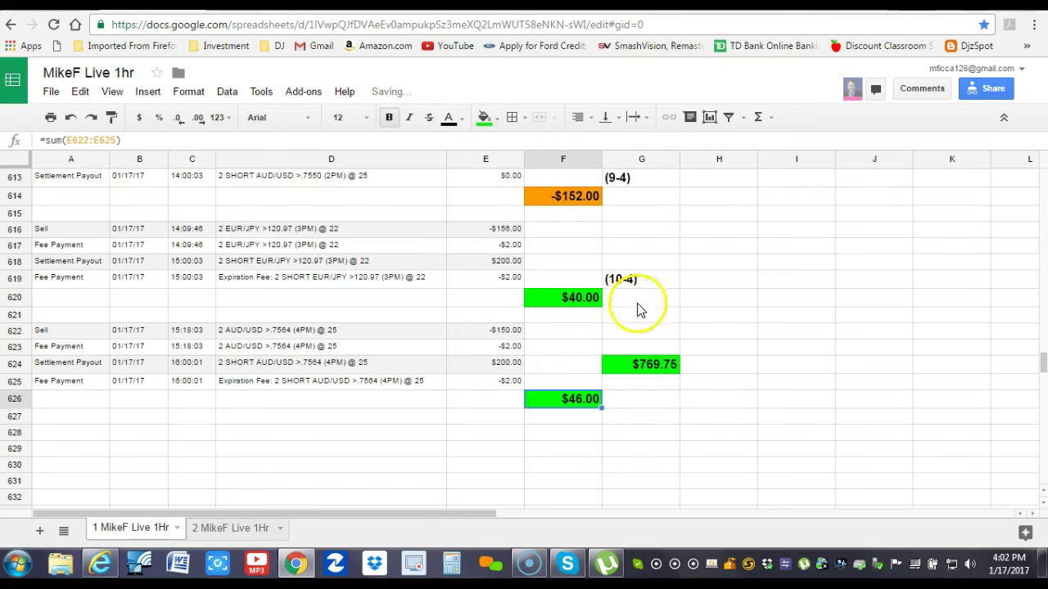
Copy the (10-4) record from G619 to G625 and change it to (11-4).
click(615, 279)
right_click(622, 282)
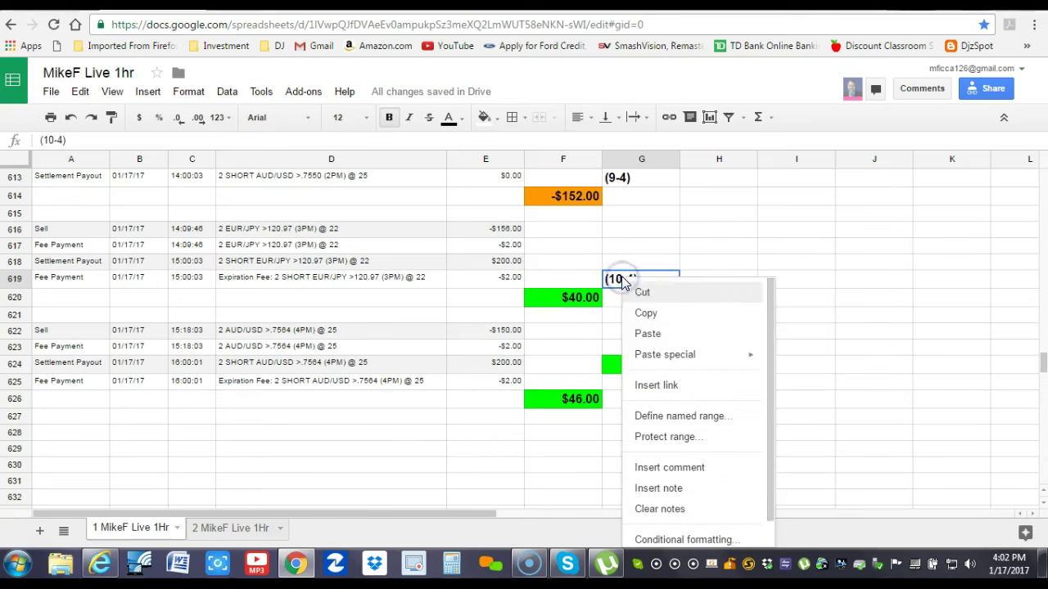
click(644, 312)
click(619, 378)
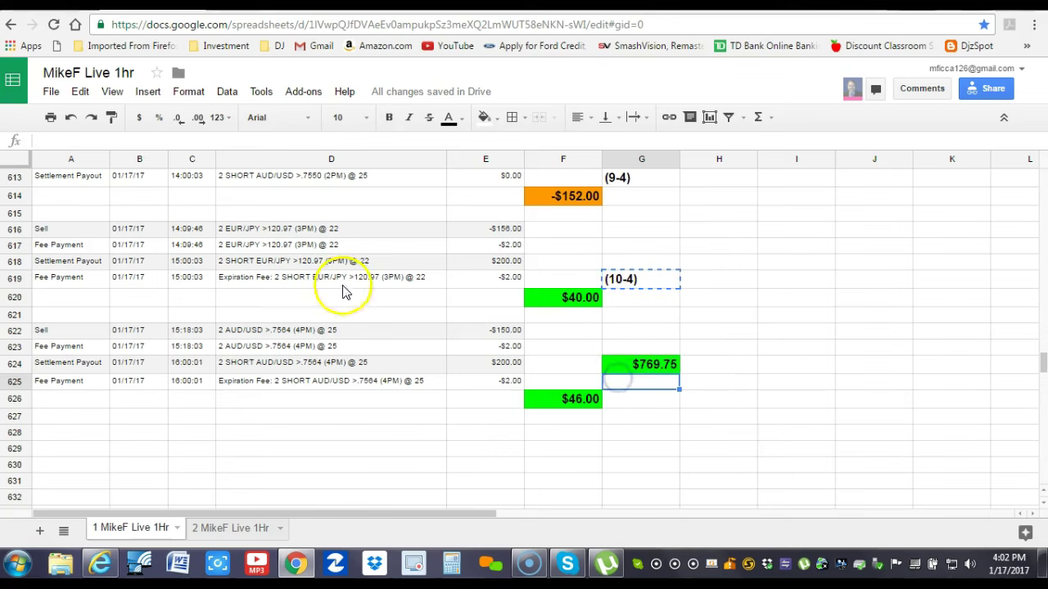
right_click(630, 380)
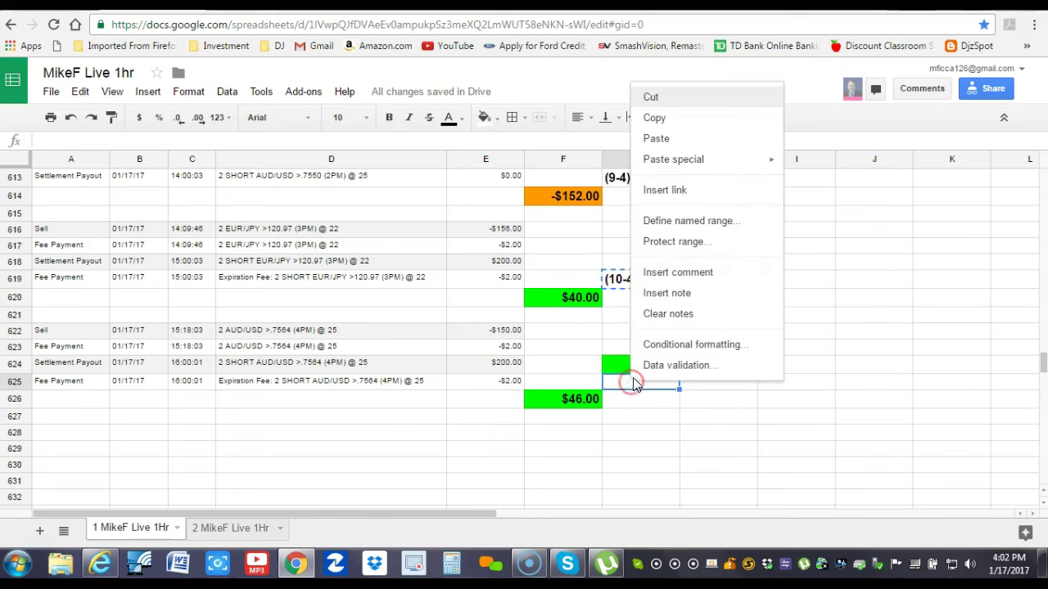
click(659, 139)
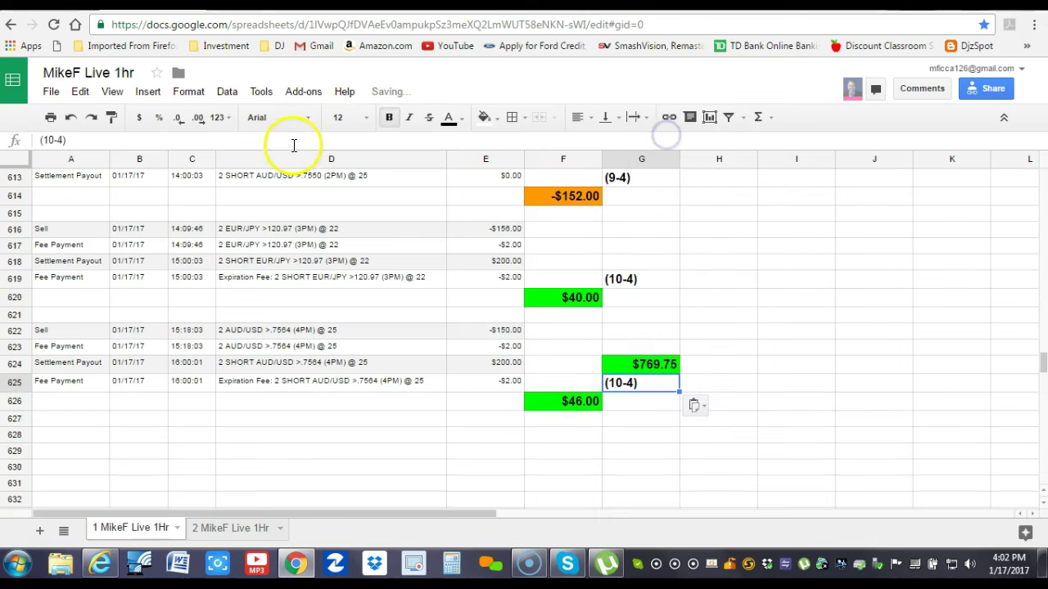
click(54, 140)
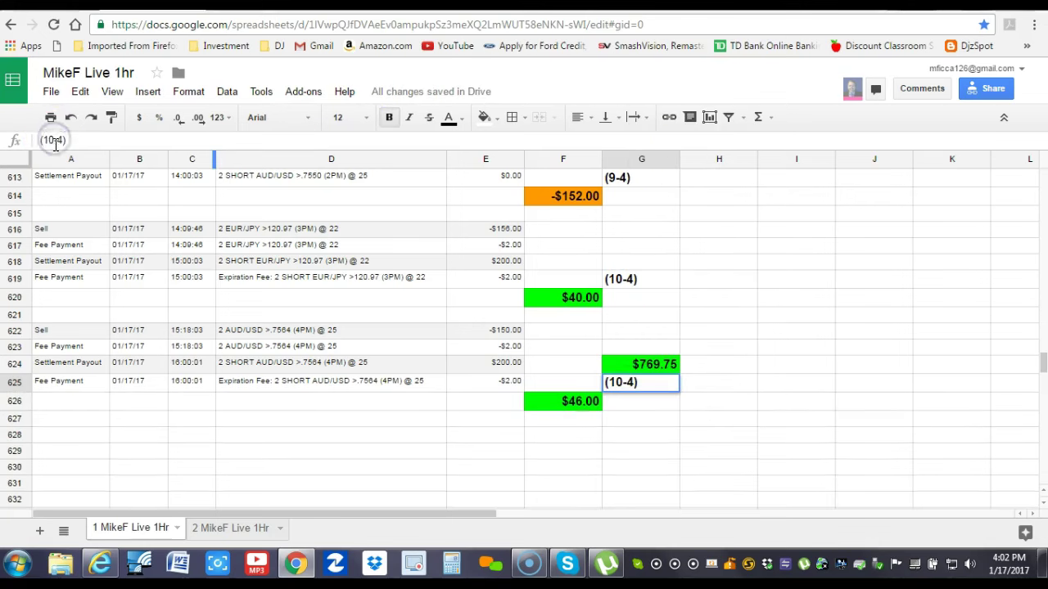
key(BackSpace)
text(1)
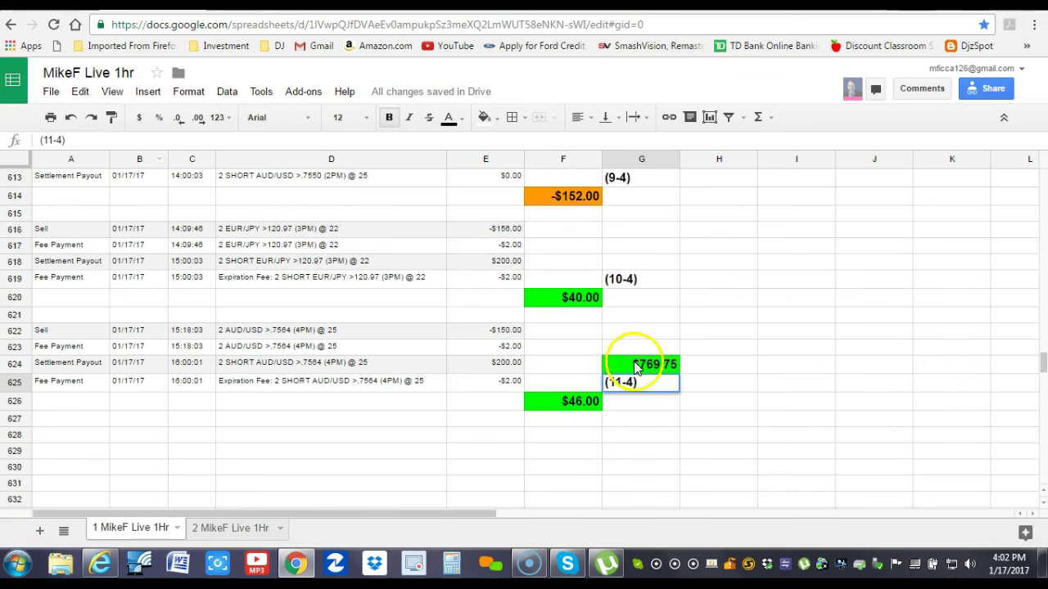
Clear the old $769.75 running total, remove its green fill, and move down to G635.
click(648, 364)
key(Delete)
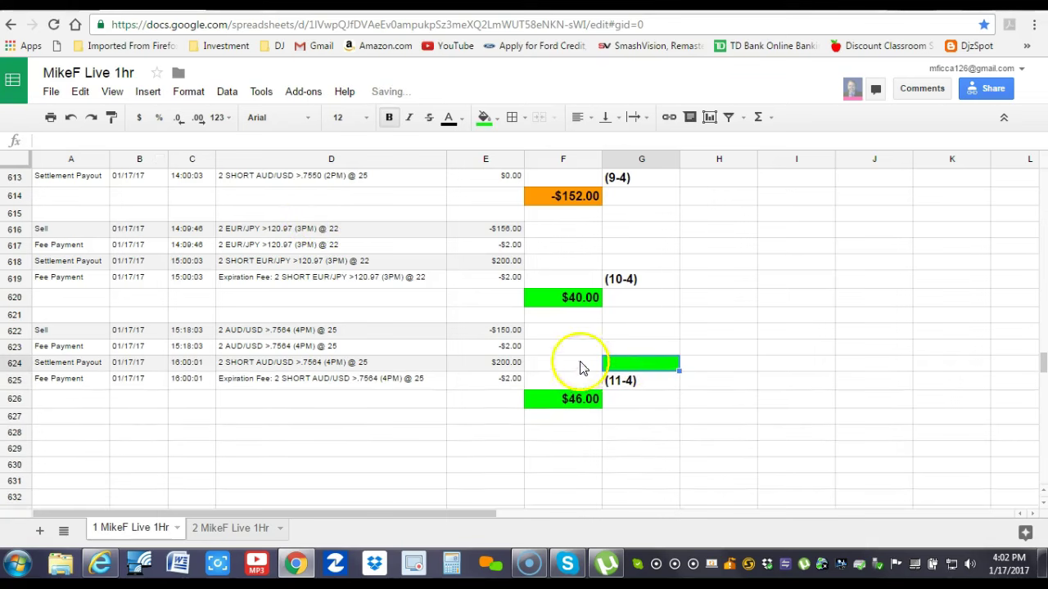
click(483, 122)
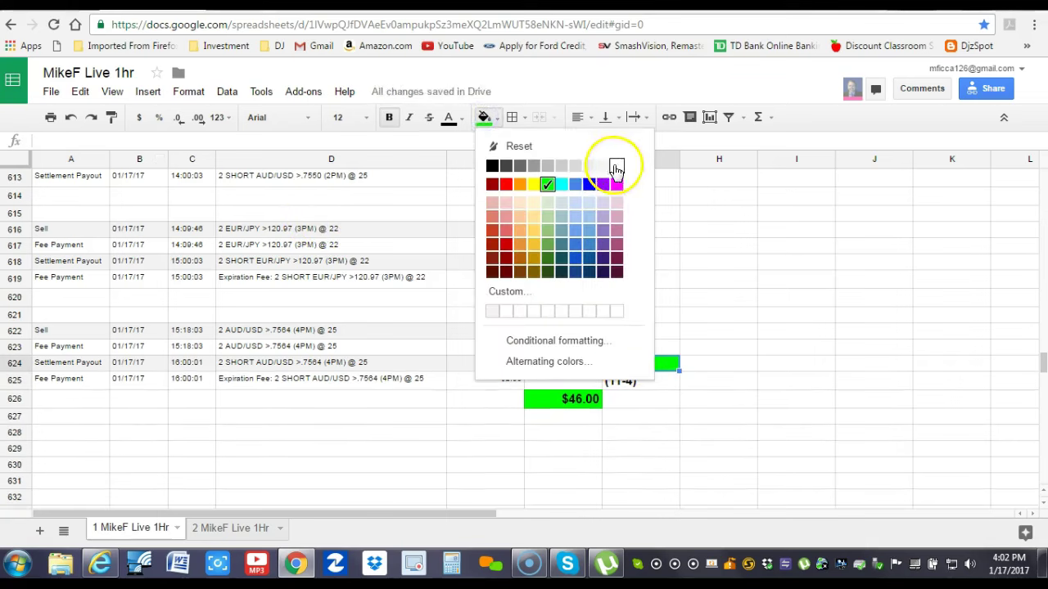
click(613, 159)
key(Down)
key(Down)
key(Down)
key(Down)
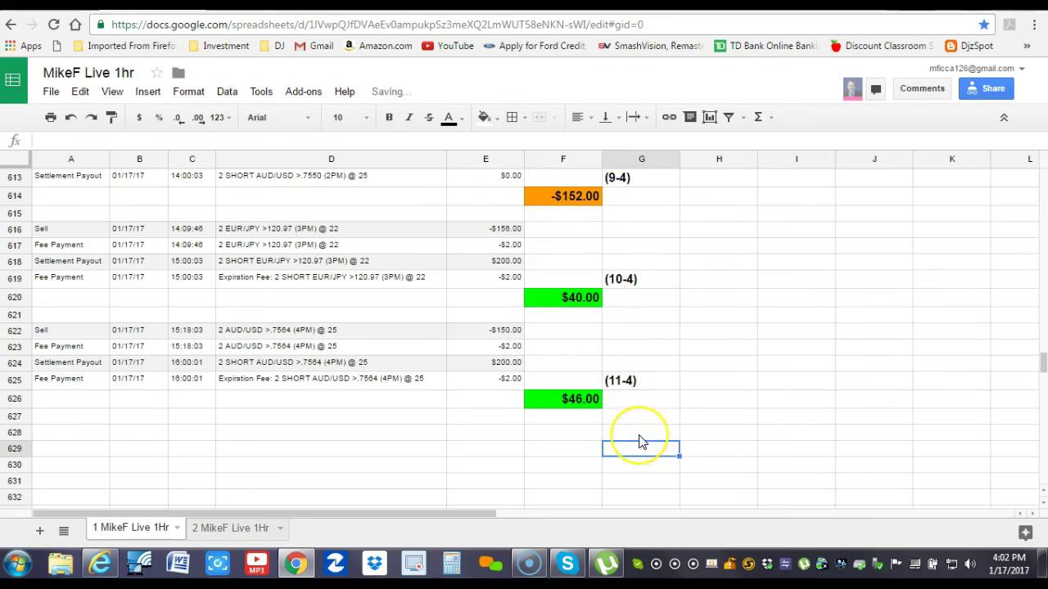
key(Up)
key(Up)
key(Down)
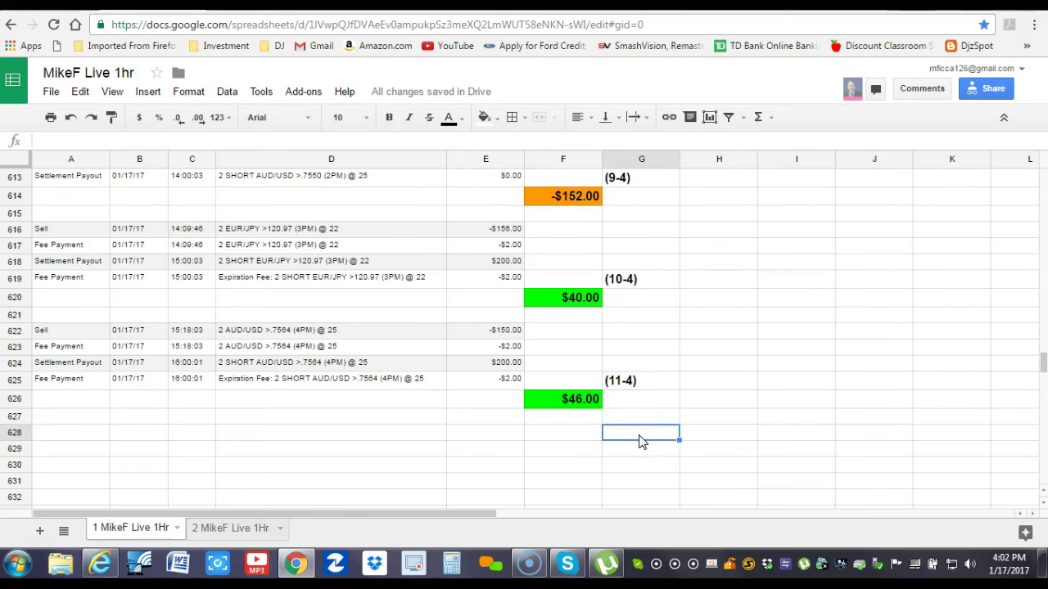
key(Down)
key(Down)
key(Down)
key(Down)
key(Down)
key(Down)
key(Down)
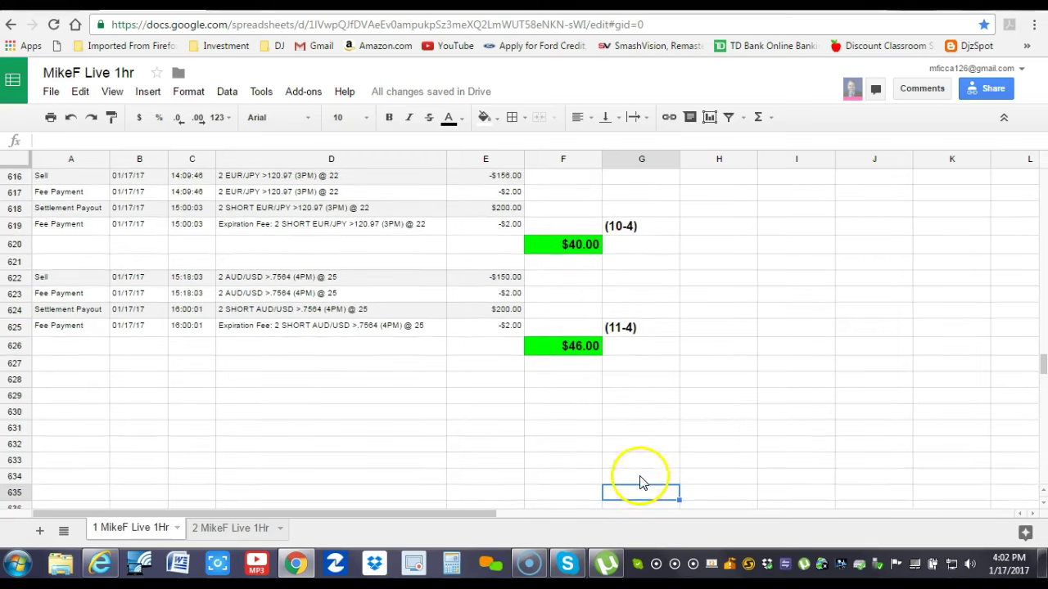
Enter =sum(E1:E9999) in G635 to recreate the $769.75 running total.
text(=)
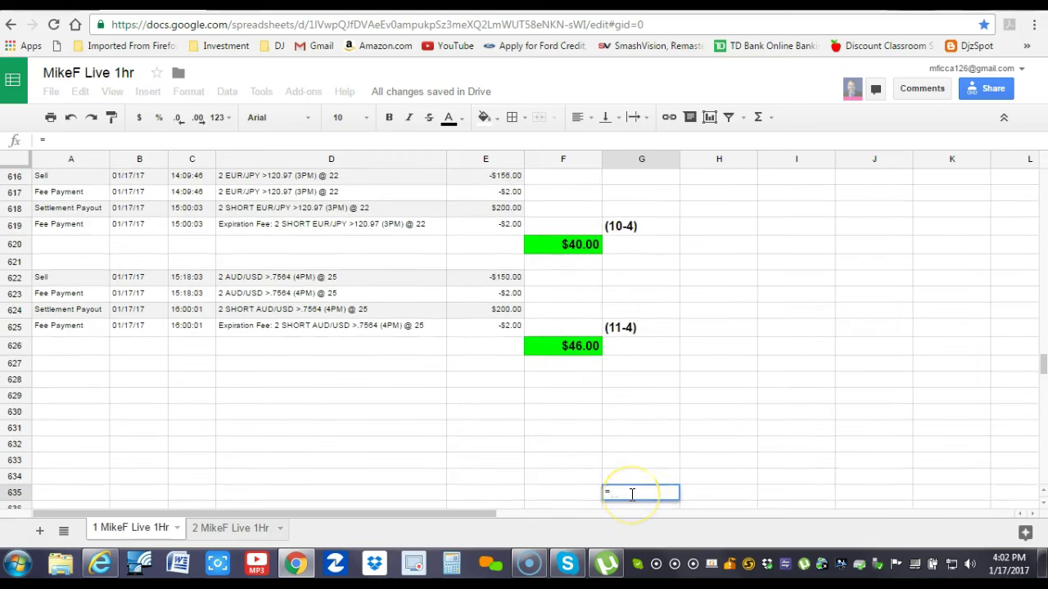
text(sum()
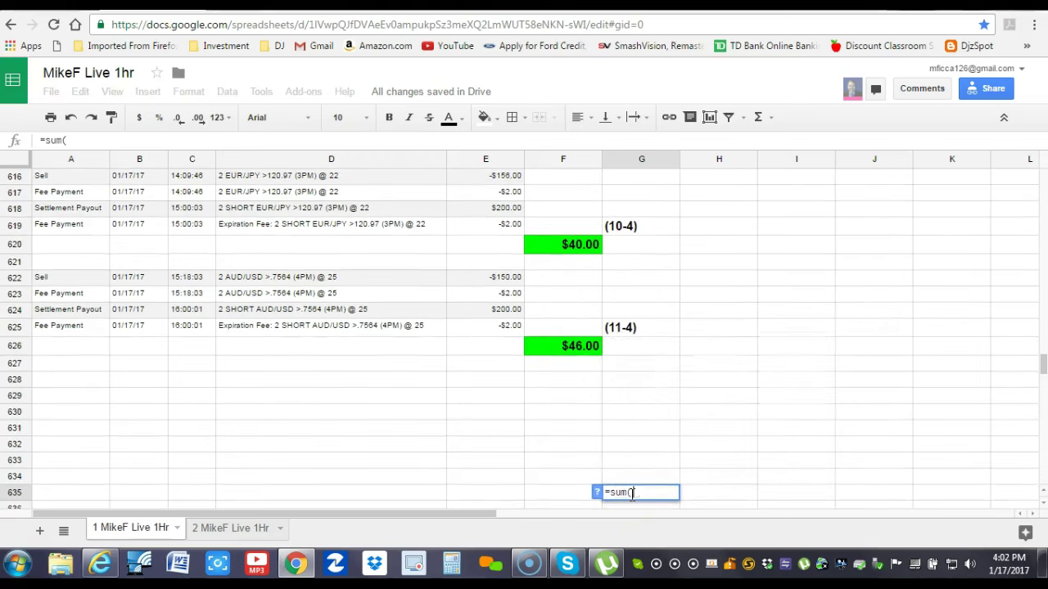
text())
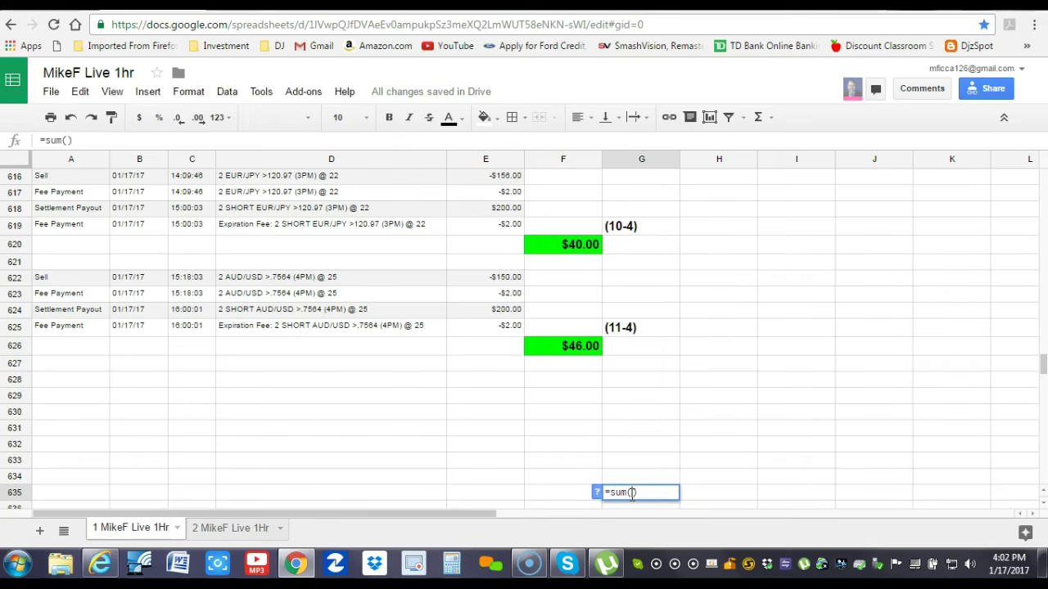
text(e)
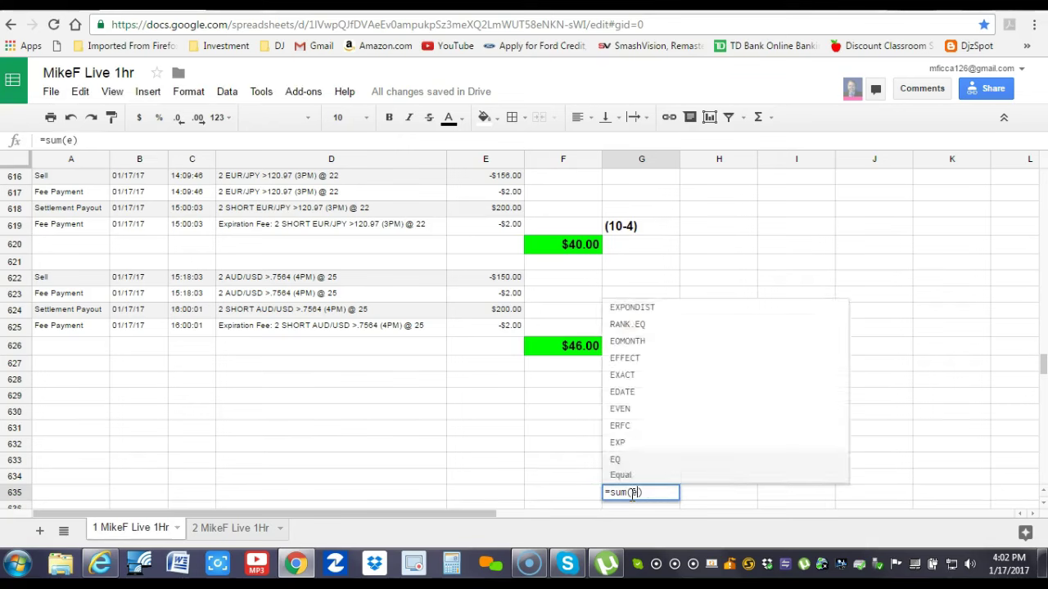
text(1`)
key(BackSpace)
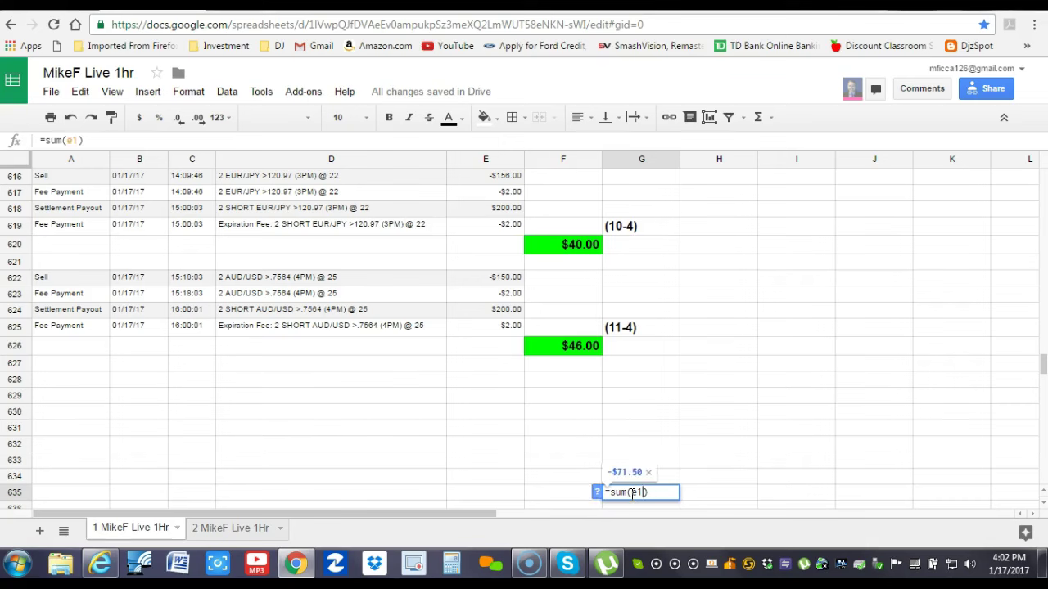
text(:)
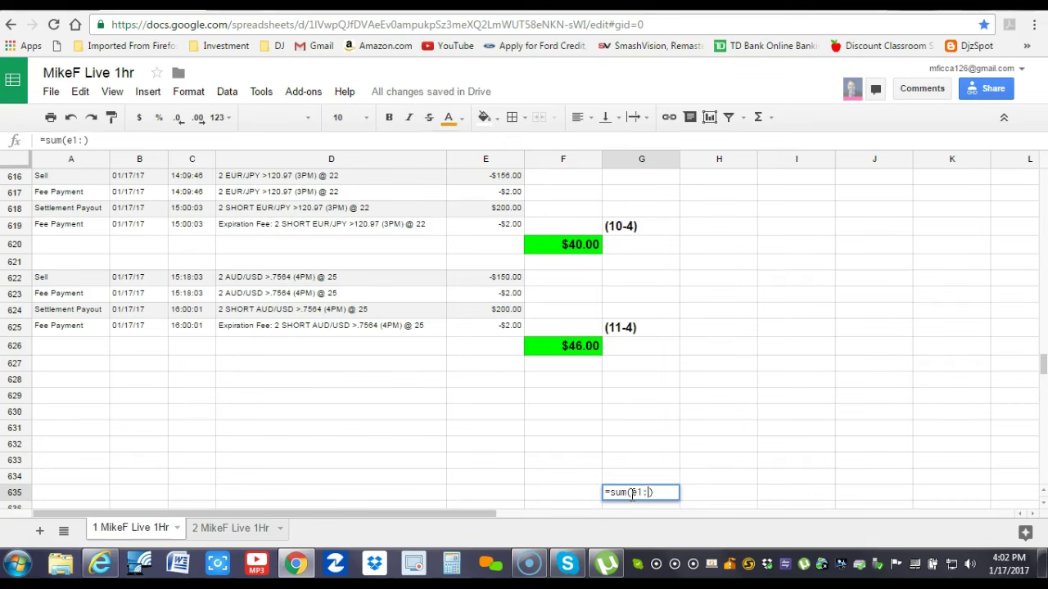
text(e)
text(99)
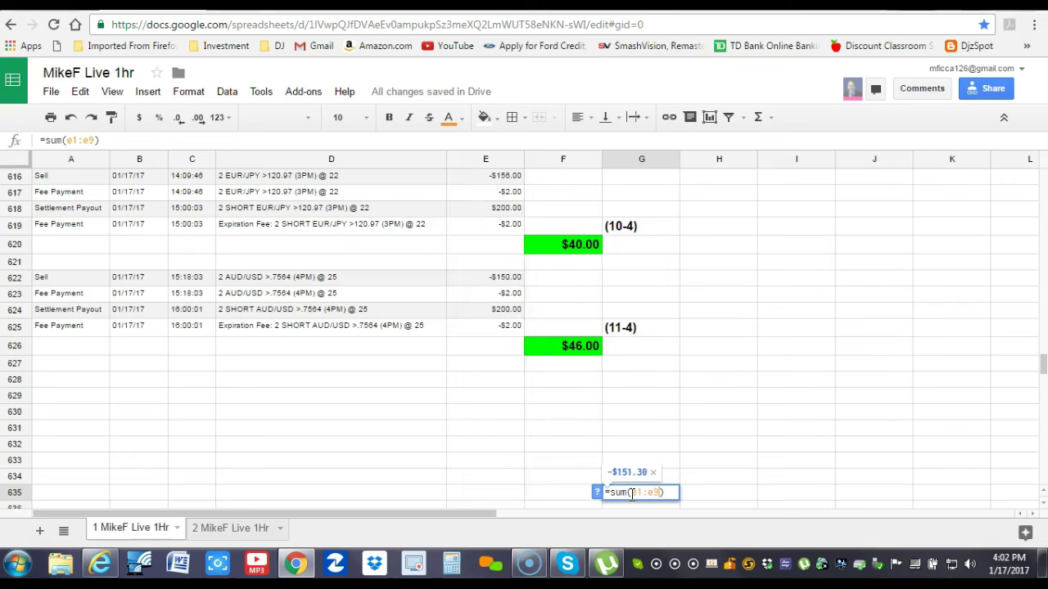
text(99)
key(Return)
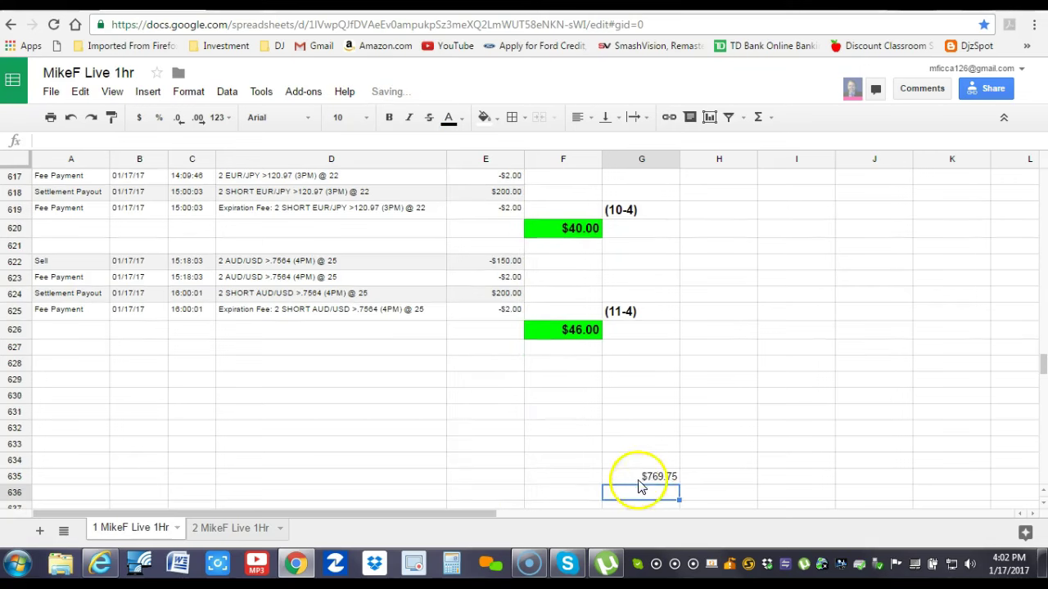
Style the $769.75 running total 12-point bold on a bright green background.
click(643, 477)
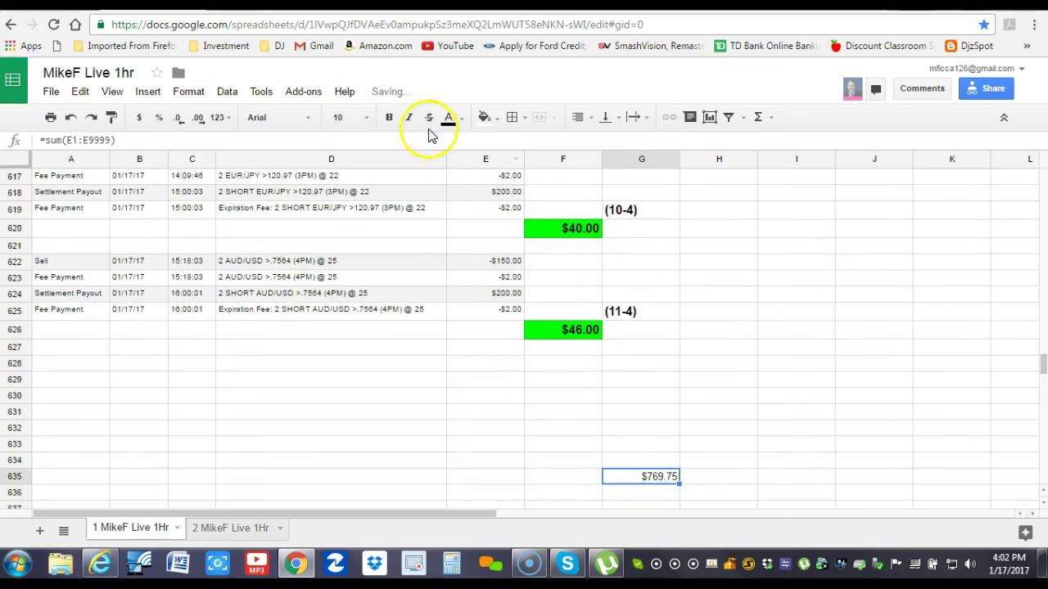
click(366, 117)
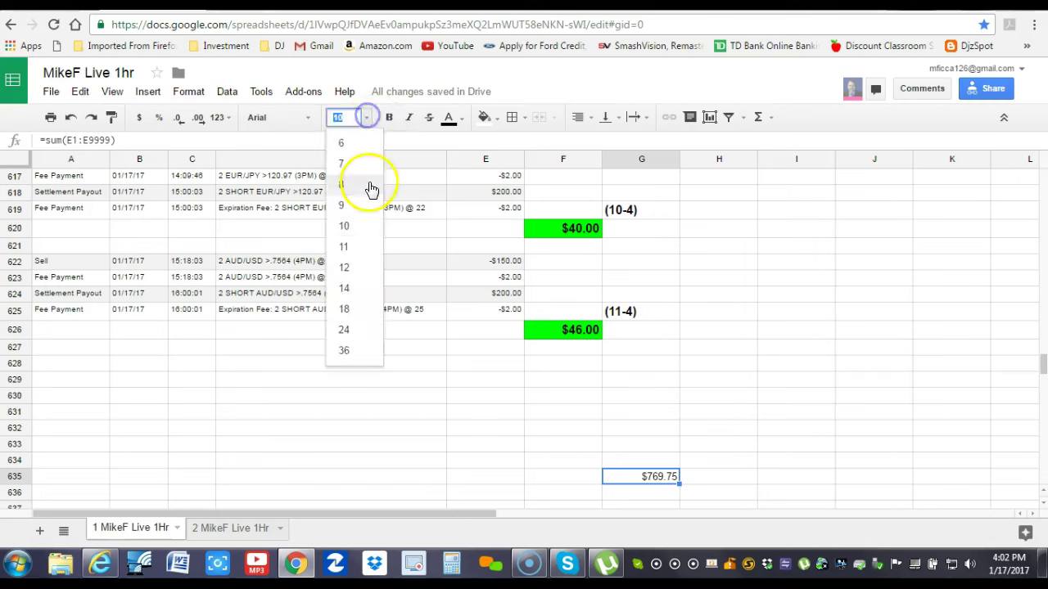
click(344, 267)
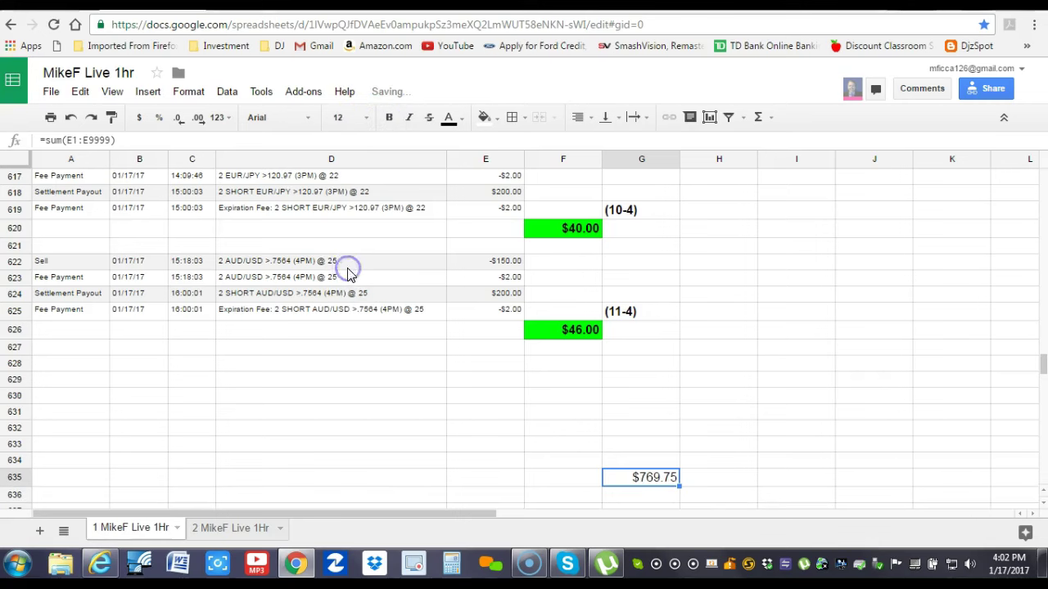
click(389, 117)
click(483, 117)
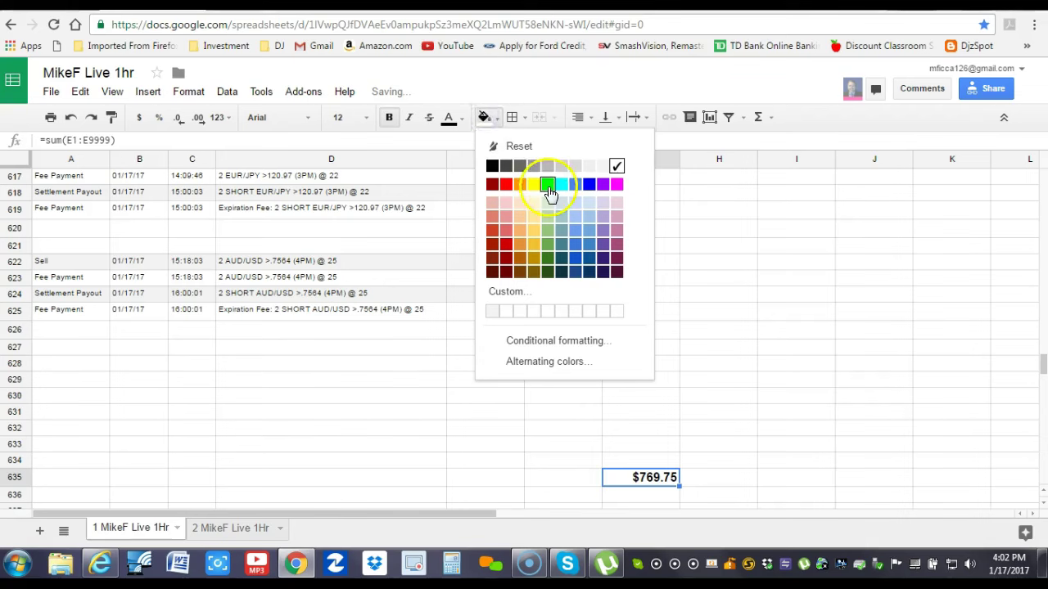
click(547, 185)
key(Up)
key(Up)
key(Up)
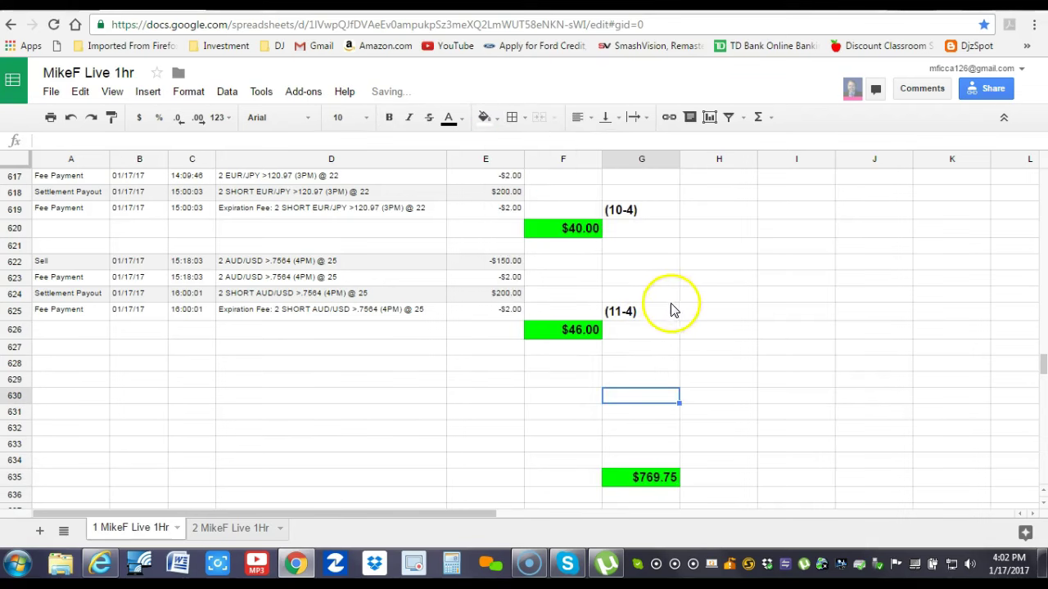
key(Up)
key(Up)
key(Up)
key(Up)
key(Down)
key(Down)
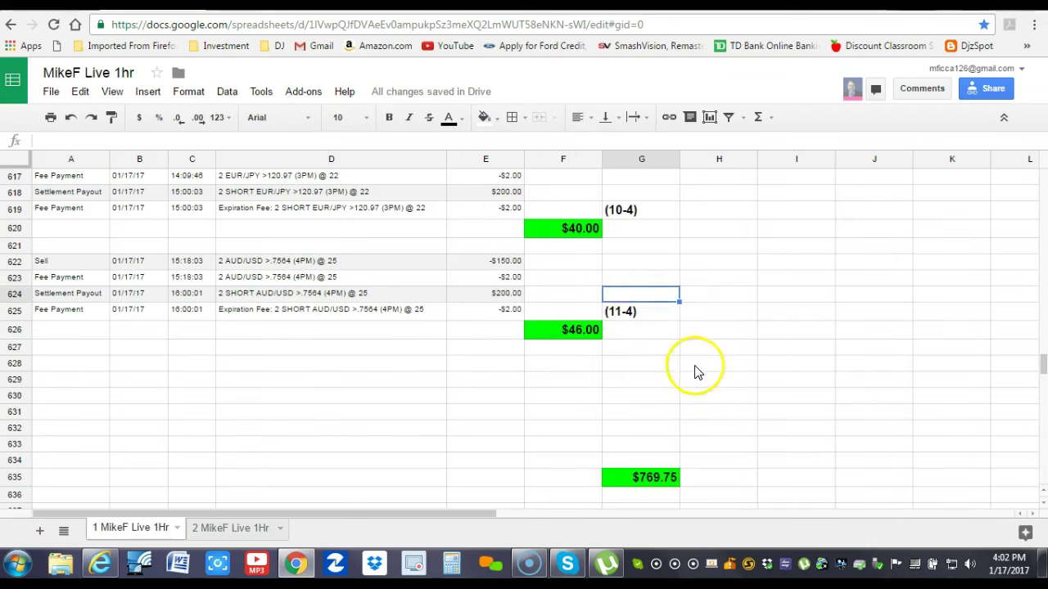
key(Down)
key(Down)
key(Down)
key(Up)
key(Up)
key(Up)
key(Up)
key(Up)
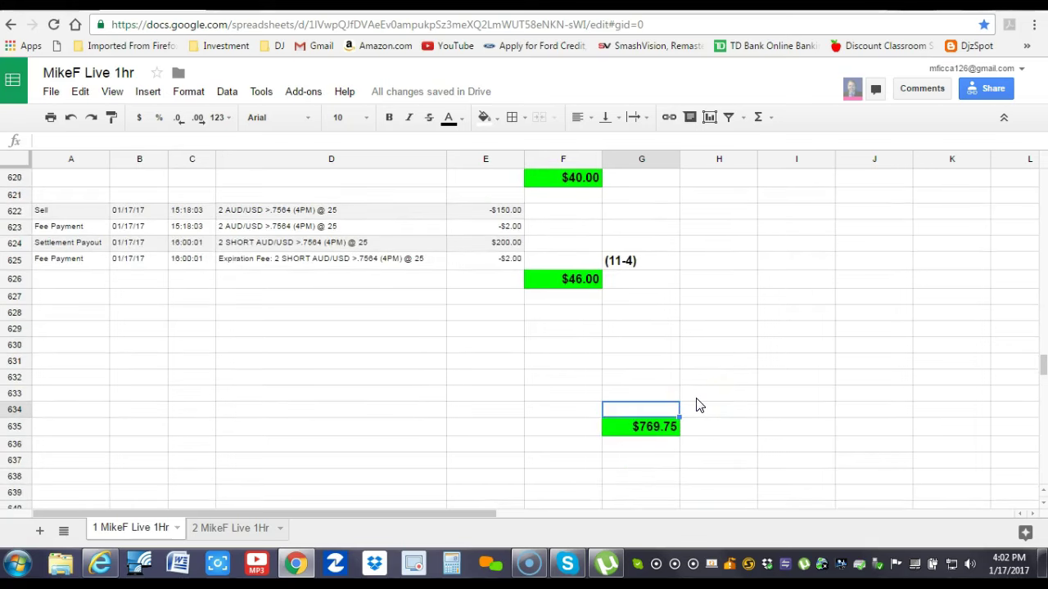
key(Down)
key(Up)
key(Up)
key(Up)
key(Up)
key(Up)
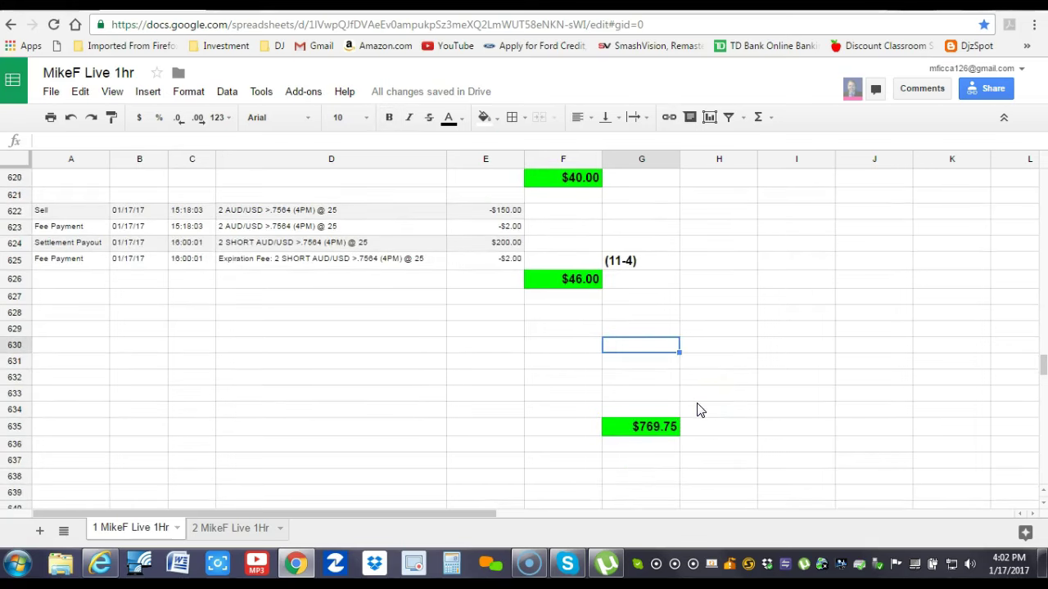
key(Up)
key(Up)
key(Up)
key(Up)
key(Up)
key(Up)
key(Up)
key(Up)
key(Up)
key(Up)
key(Up)
key(Up)
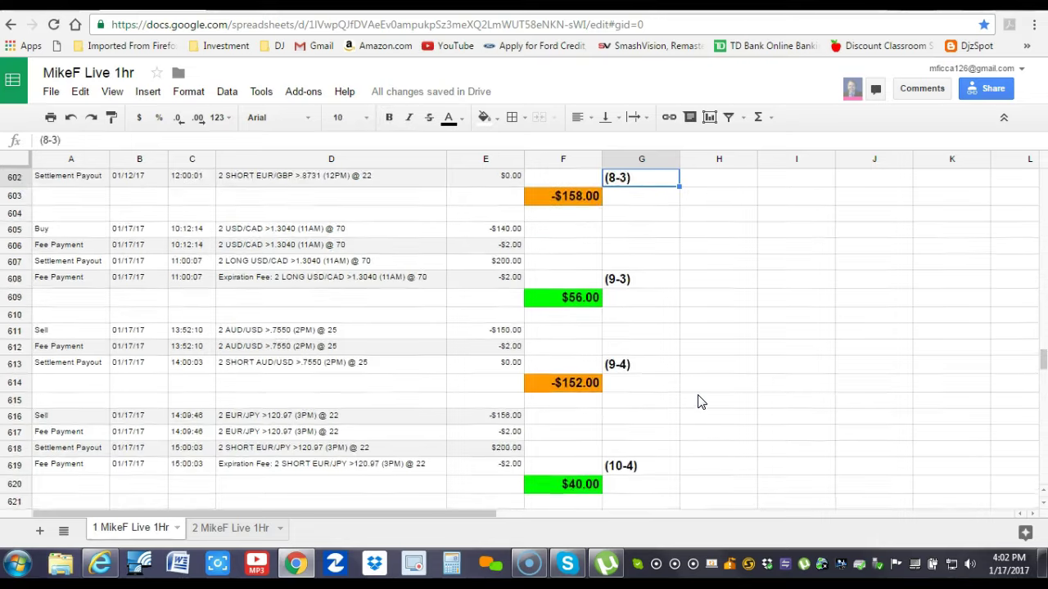
key(Up)
key(Up)
key(Up)
key(Up)
key(Up)
key(Up)
key(Up)
key(Up)
key(Up)
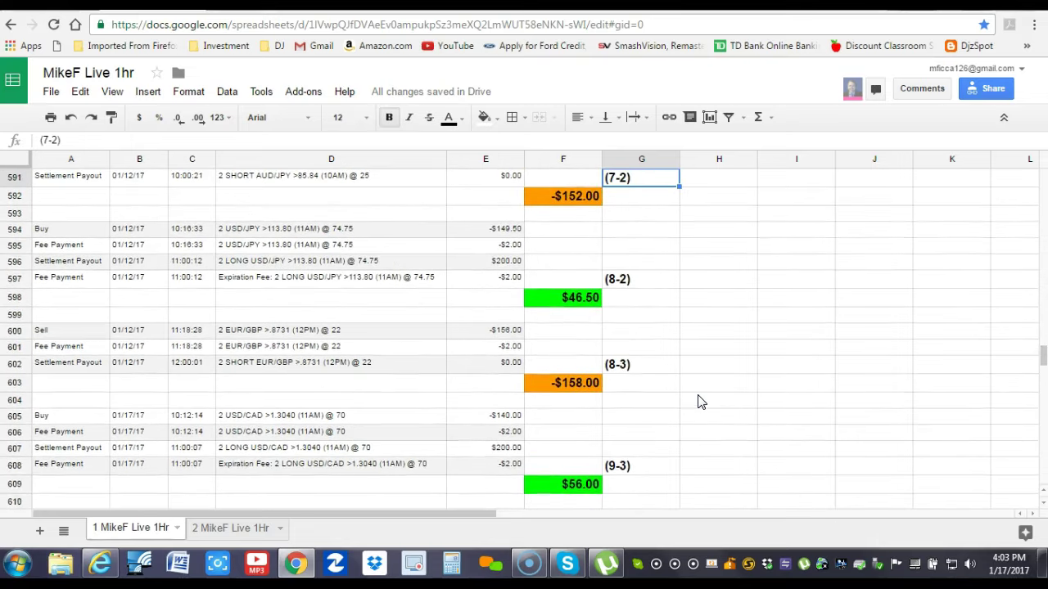
key(Up)
key(Up)
key(Up)
key(Up)
key(Up)
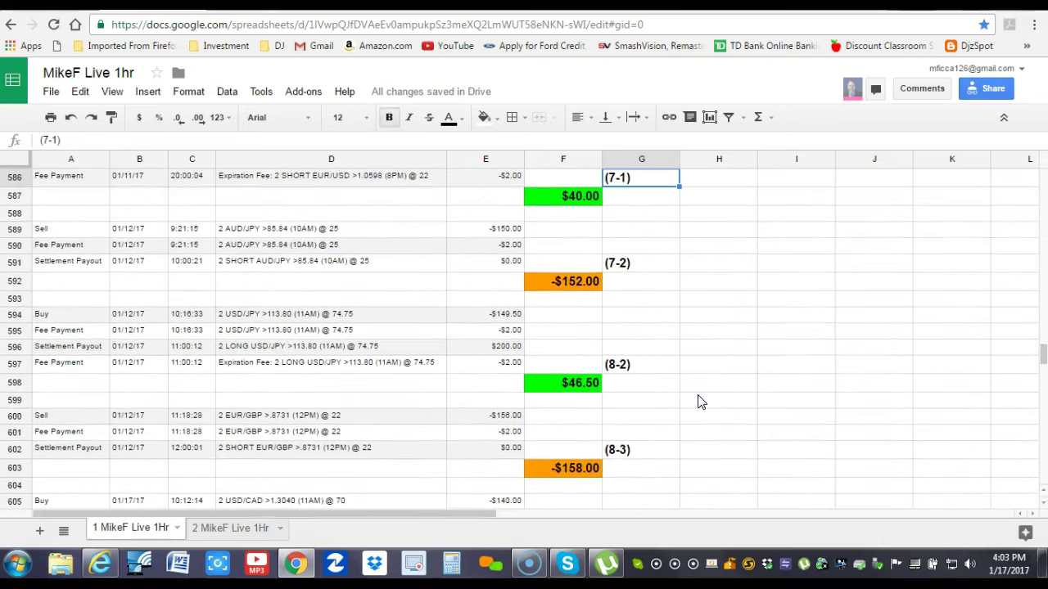
key(Down)
key(Down)
key(Down)
key(Down)
key(Down)
key(Down)
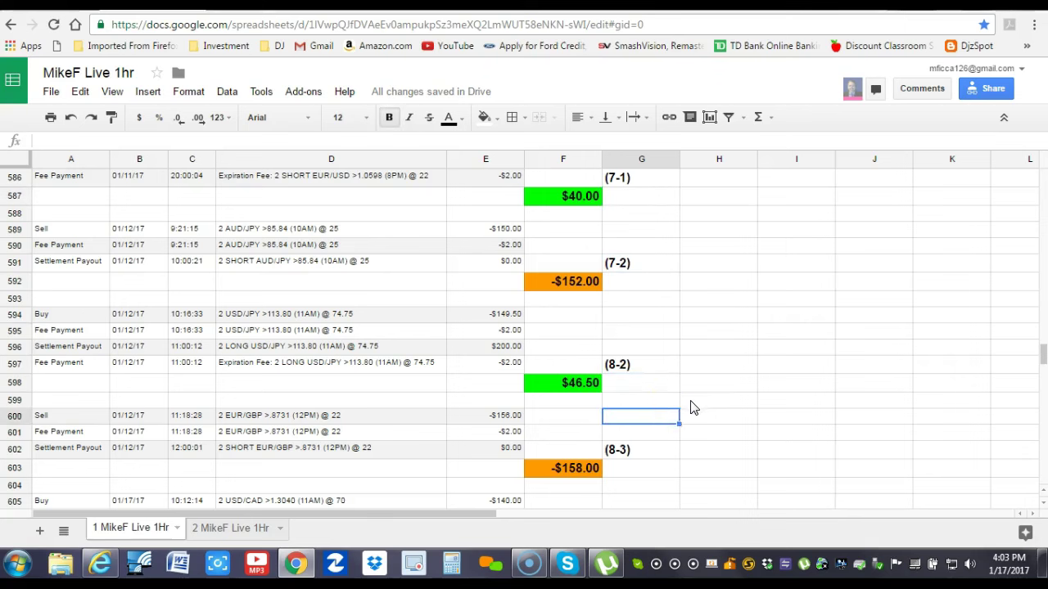
key(Up)
key(Up)
key(Up)
key(Up)
key(Up)
key(Up)
key(Up)
key(Down)
key(Down)
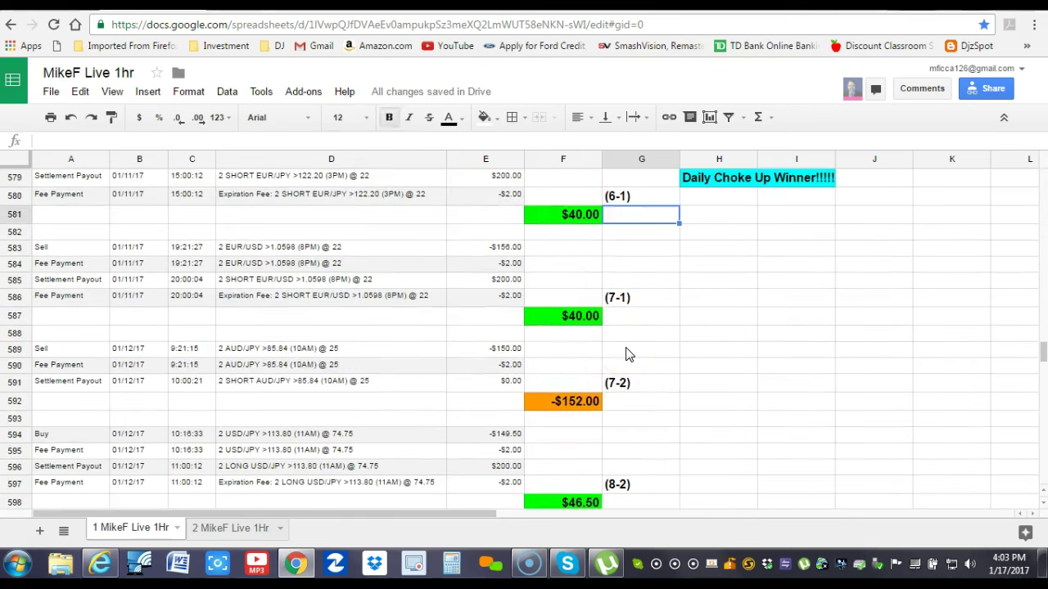
key(Up)
key(Up)
key(Up)
key(Up)
key(Up)
key(Up)
key(Up)
key(Up)
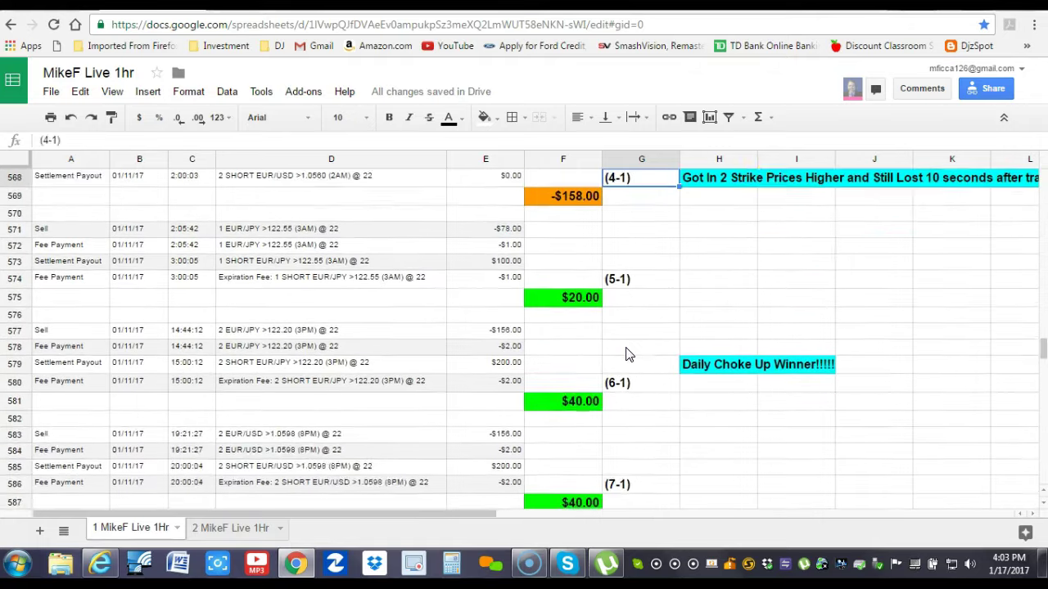
key(Up)
key(Up)
key(Down)
key(Down)
key(Down)
key(Down)
key(Down)
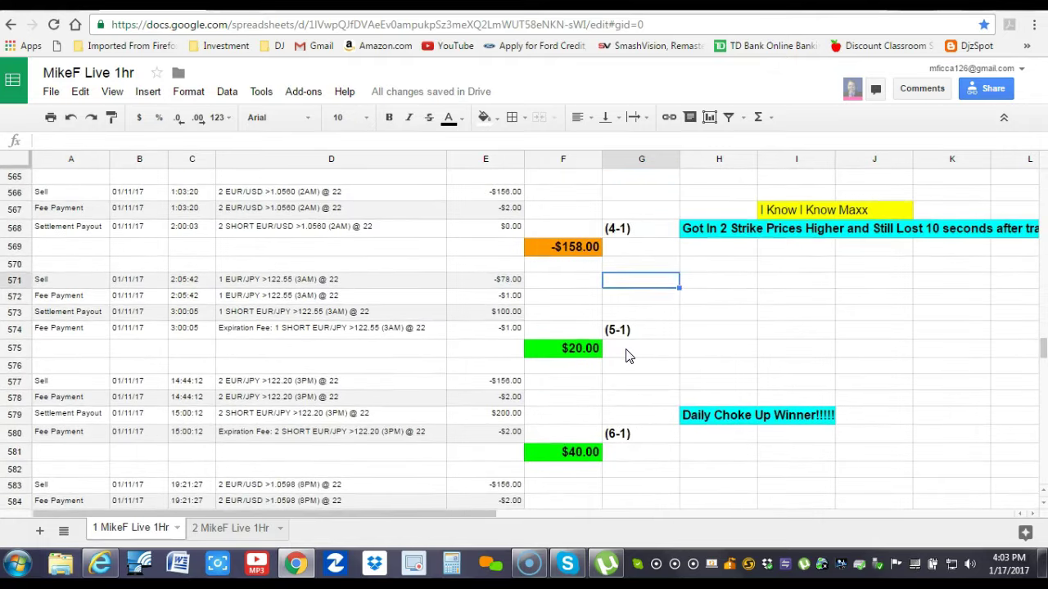
key(Down)
key(Down)
key(Down)
key(Down)
key(Down)
key(Down)
key(Down)
key(Down)
key(Down)
key(Down)
key(Down)
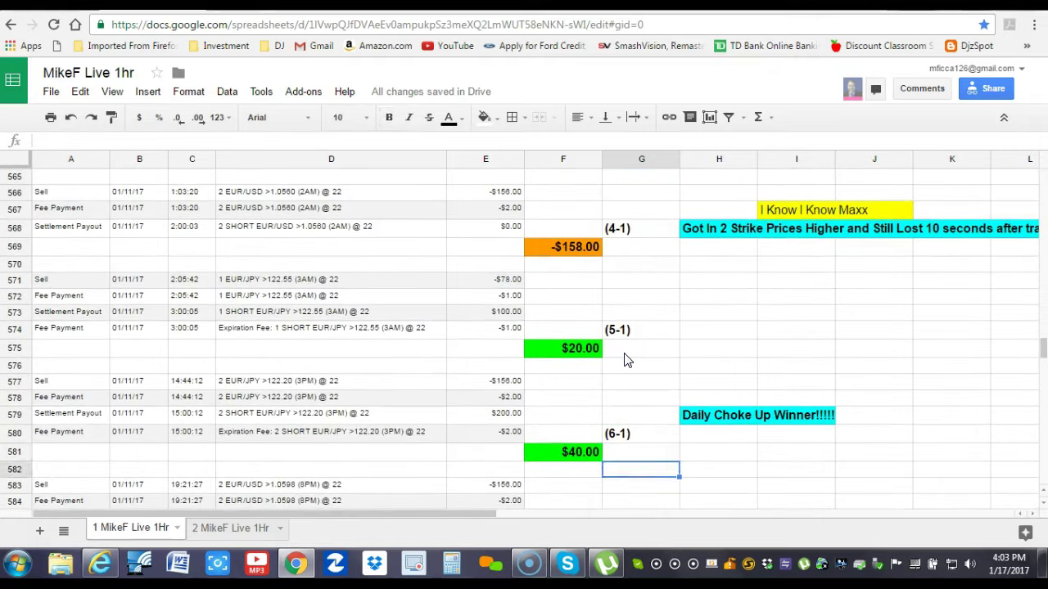
key(Down)
key(Down)
key(Down)
key(Down)
key(Down)
key(Down)
key(Down)
key(Down)
key(Down)
key(Down)
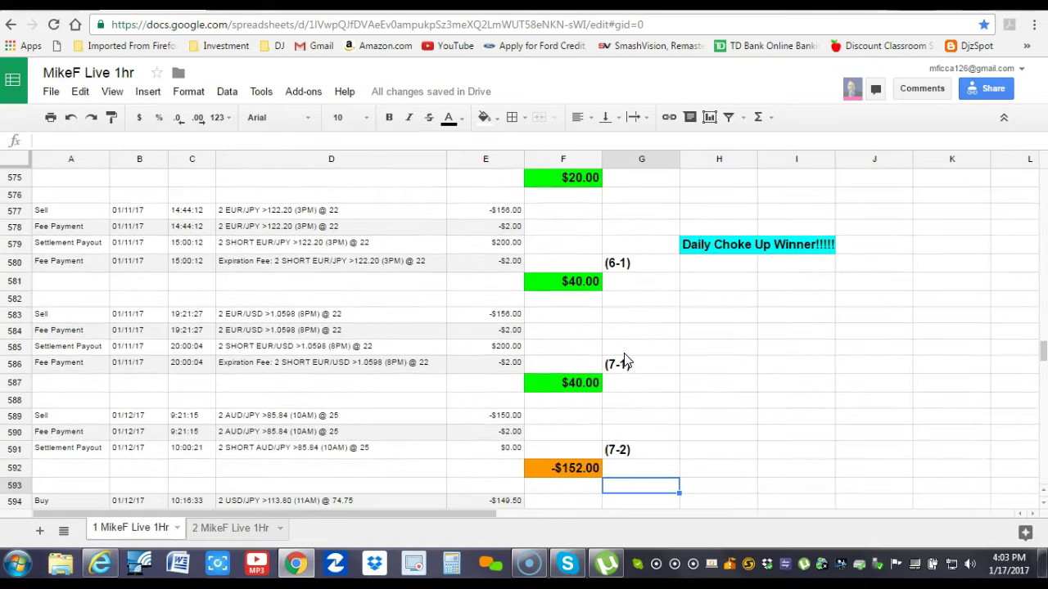
key(Down)
key(Down)
key(Down)
key(Down)
key(Down)
key(Down)
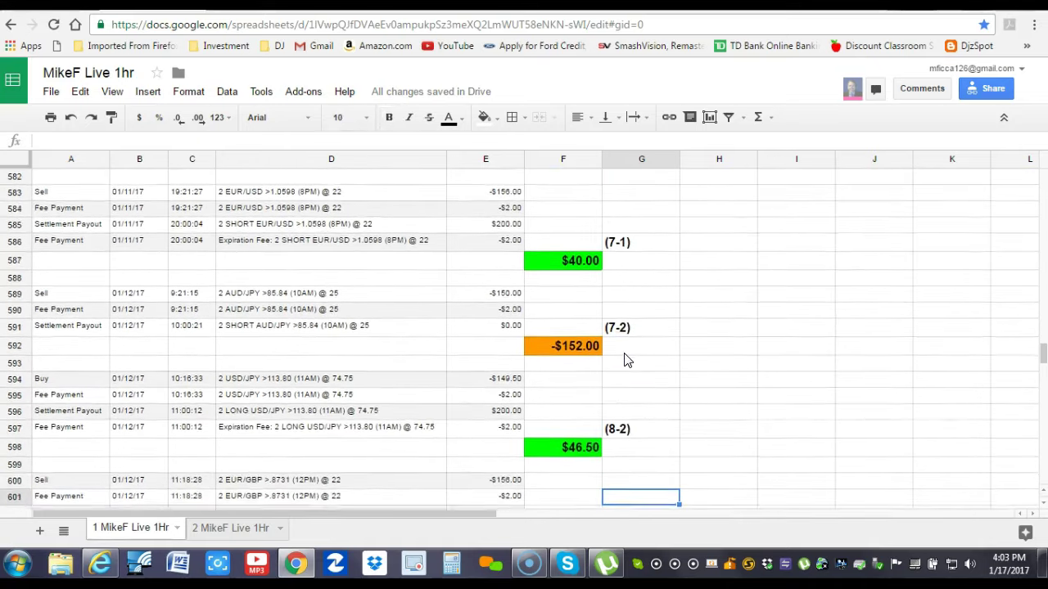
key(Down)
key(Down)
key(Down)
key(Down)
key(Down)
key(Down)
key(Down)
key(Down)
key(Down)
key(Down)
key(Down)
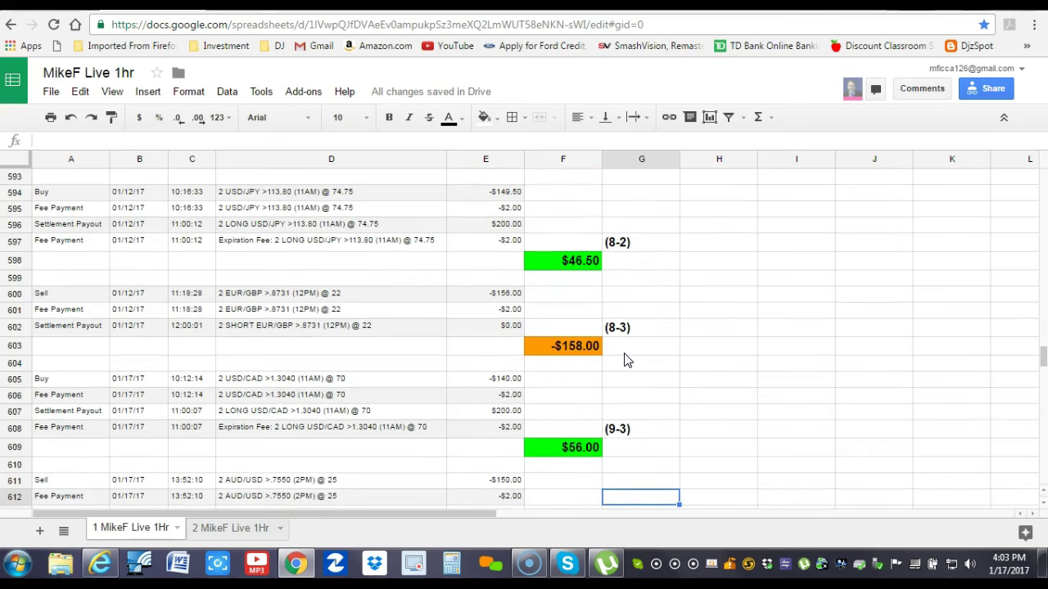
key(Down)
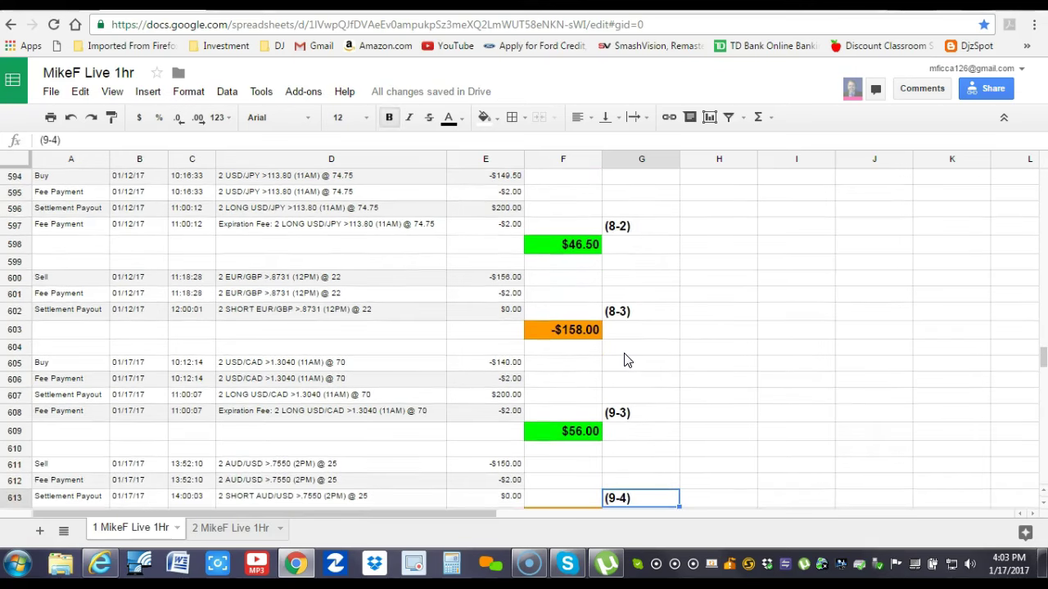
key(Down)
key(Down)
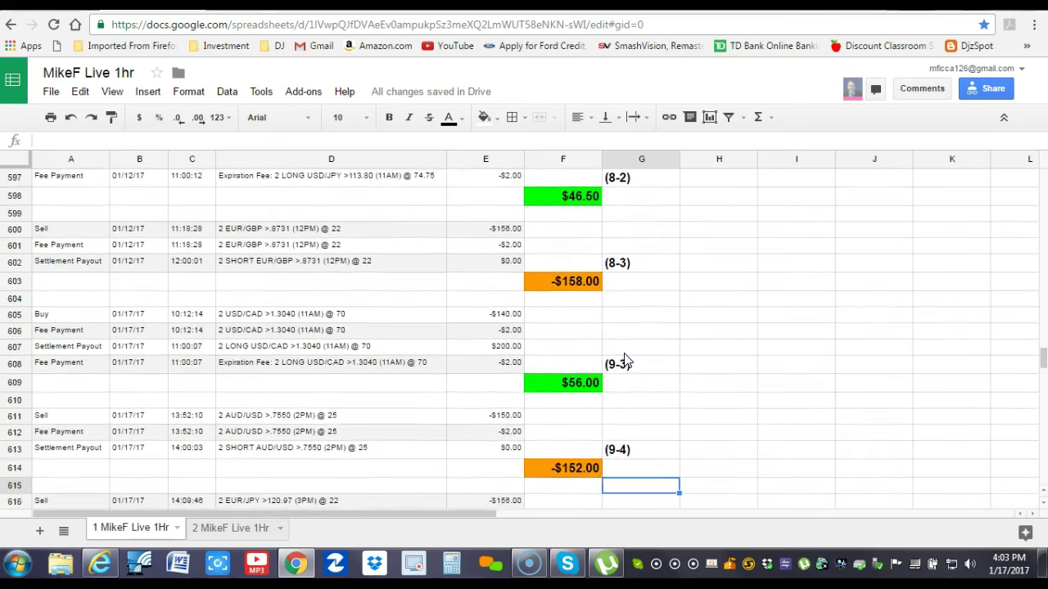
key(Down)
key(Down)
key(Down)
key(Down)
key(Down)
key(Down)
key(Down)
key(Down)
key(Down)
key(Down)
key(Down)
key(Down)
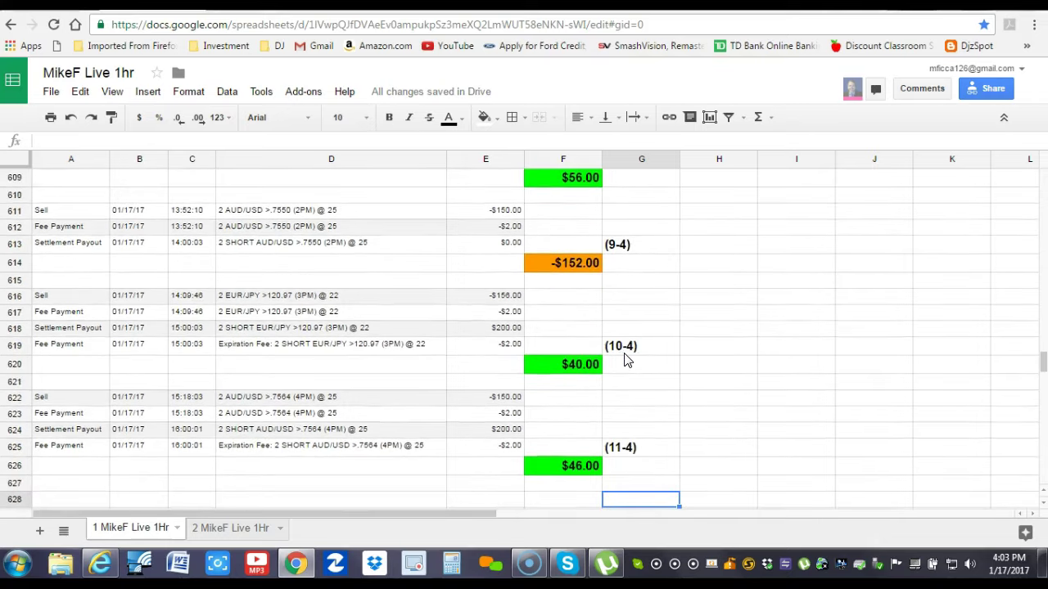
key(Down)
key(Down)
key(Down)
key(Down)
key(Down)
key(Down)
key(Down)
key(Up)
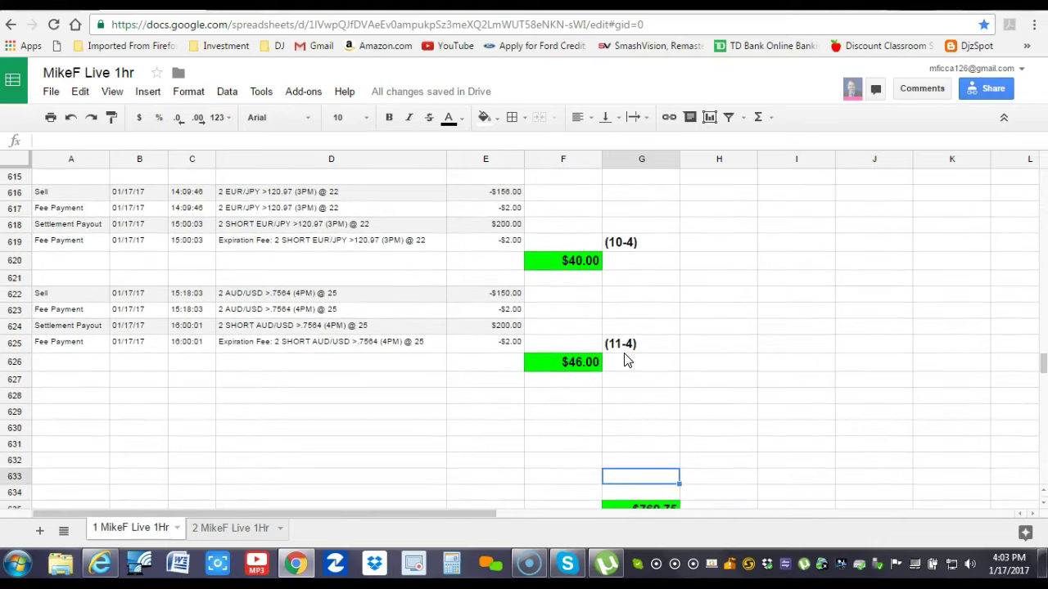
key(Up)
key(Up)
key(Up)
key(Up)
key(Up)
key(Up)
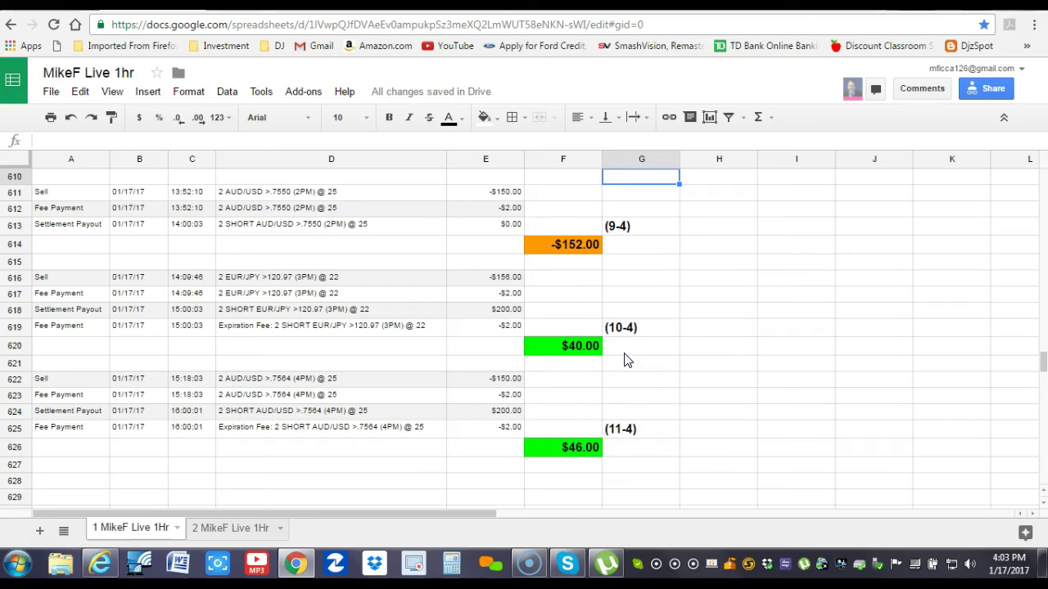
key(Up)
key(Up)
key(Up)
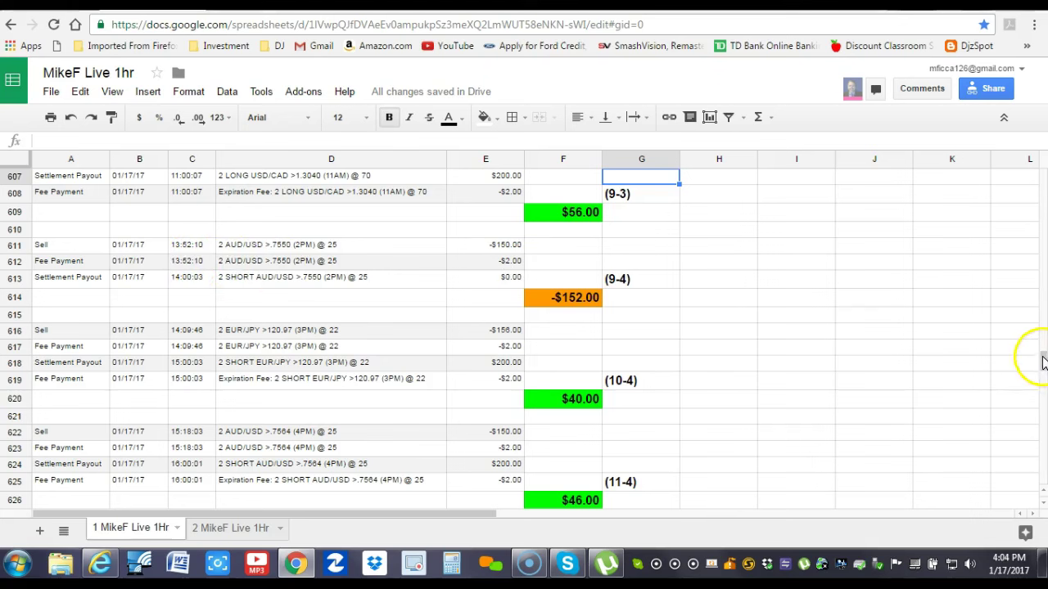
scroll(1042, 360, down, 6)
scroll(1042, 360, up, 7)
scroll(1042, 360, down, 3)
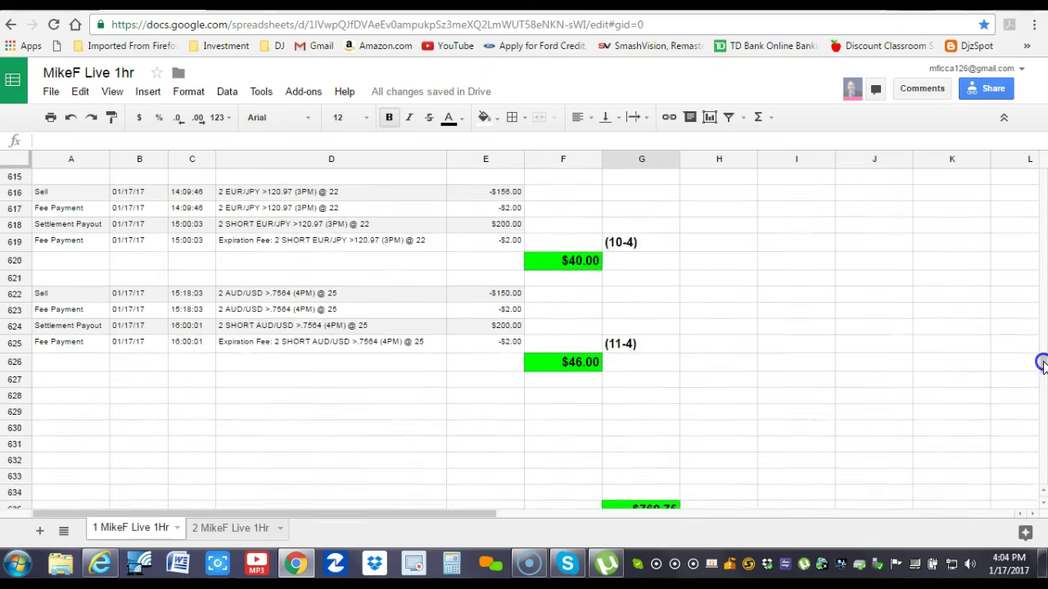
scroll(1042, 360, up, 2)
scroll(1042, 360, up, 3)
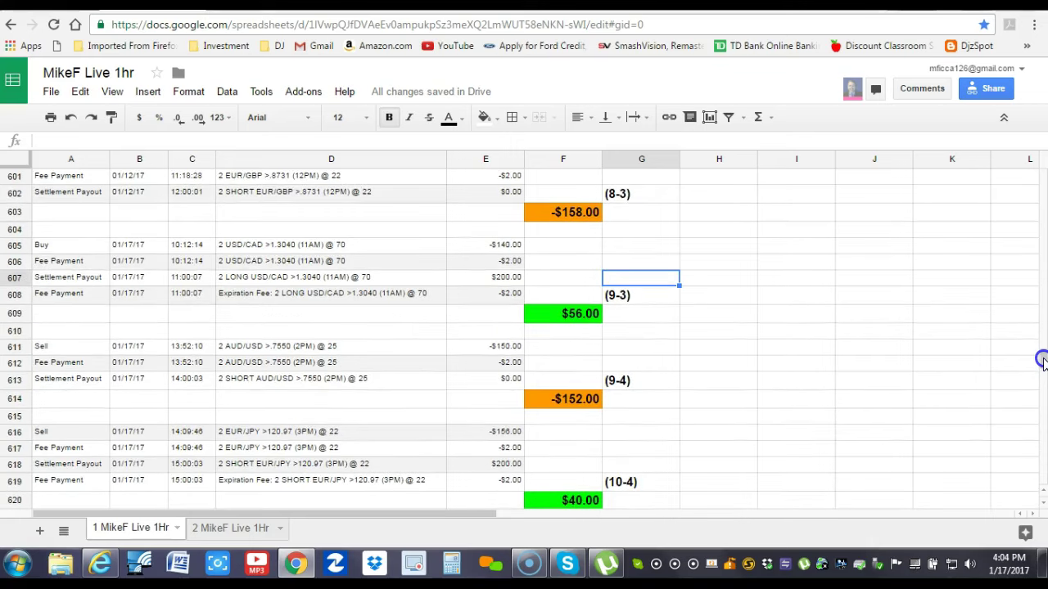
scroll(1042, 360, down, 2)
scroll(1042, 360, up, 2)
scroll(1042, 360, down, 1)
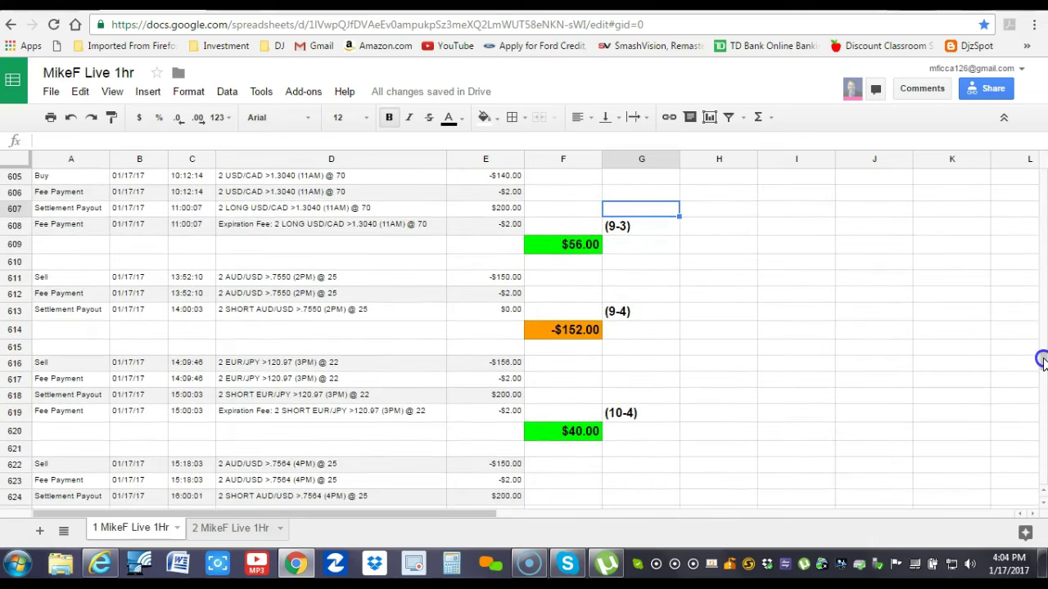
scroll(1042, 360, up, 1)
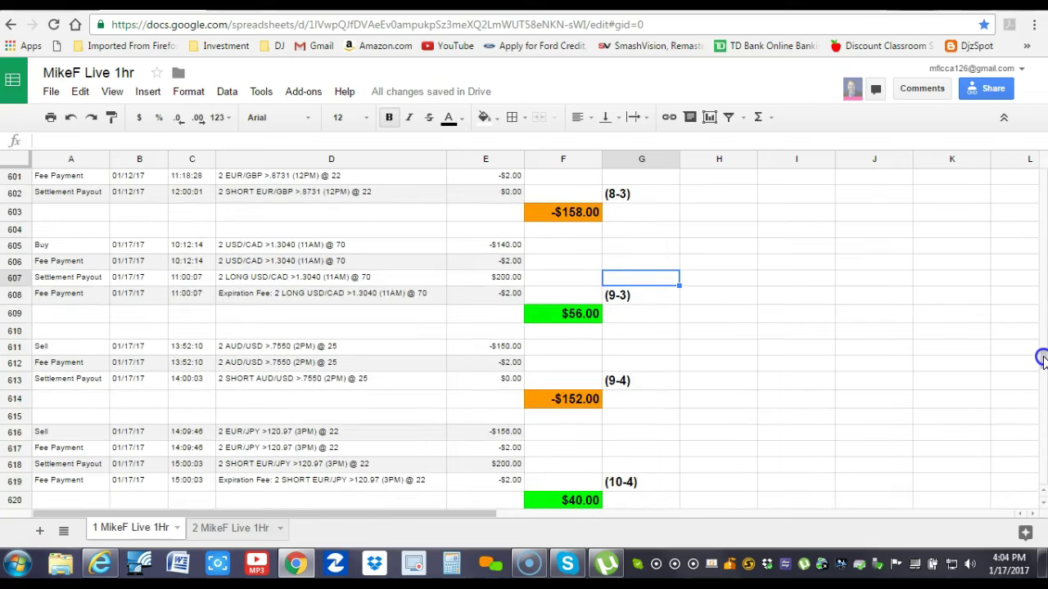
scroll(1042, 361, down, 1)
scroll(1042, 360, up, 1)
scroll(1042, 360, down, 1)
scroll(1042, 360, down, 2)
scroll(1042, 360, up, 1)
scroll(1042, 360, down, 1)
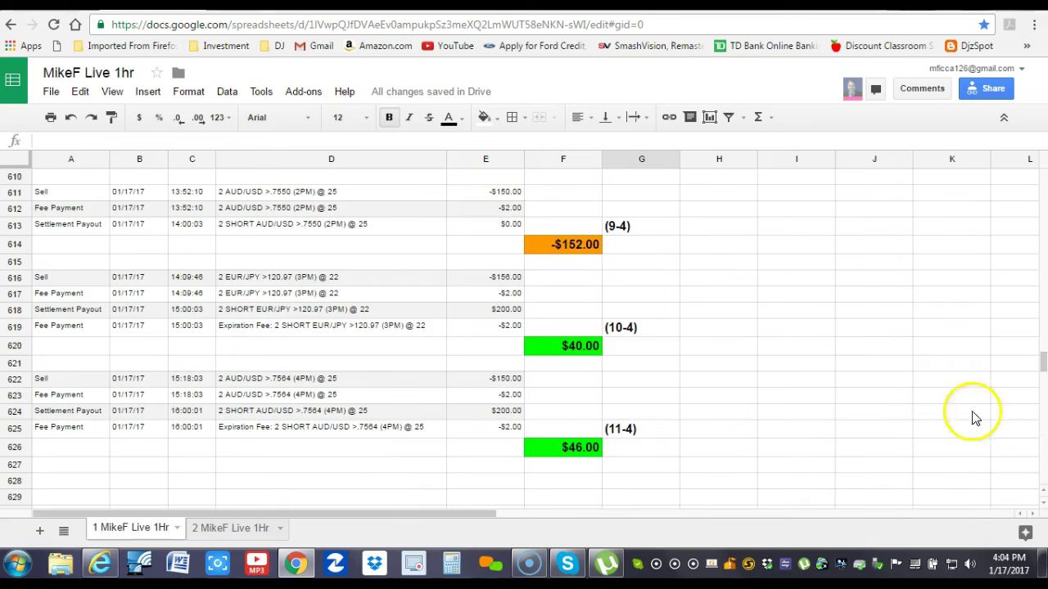
drag(1042, 370, 1042, 364)
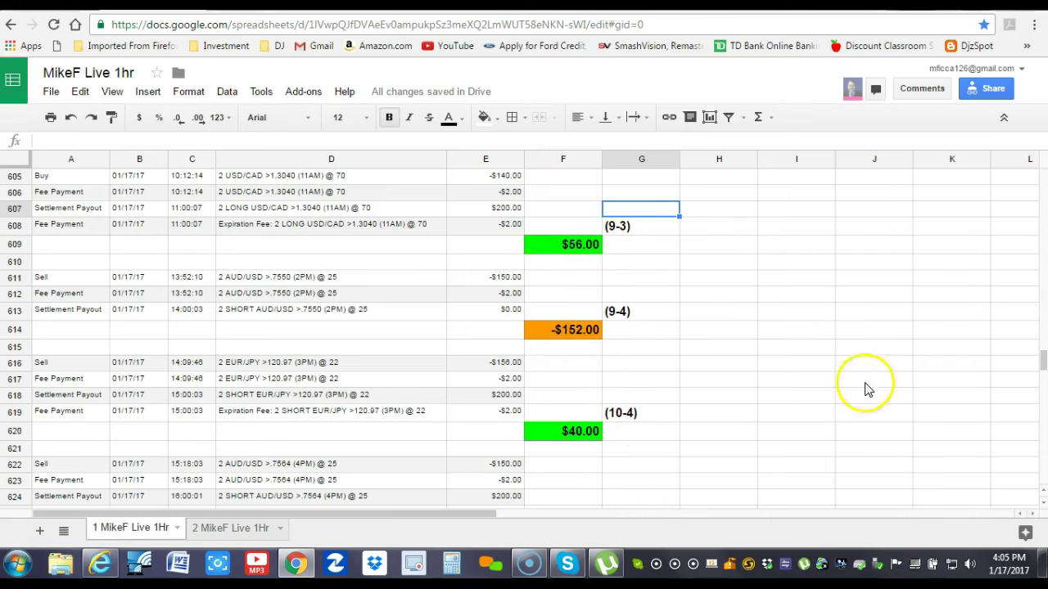
drag(1042, 358, 1042, 364)
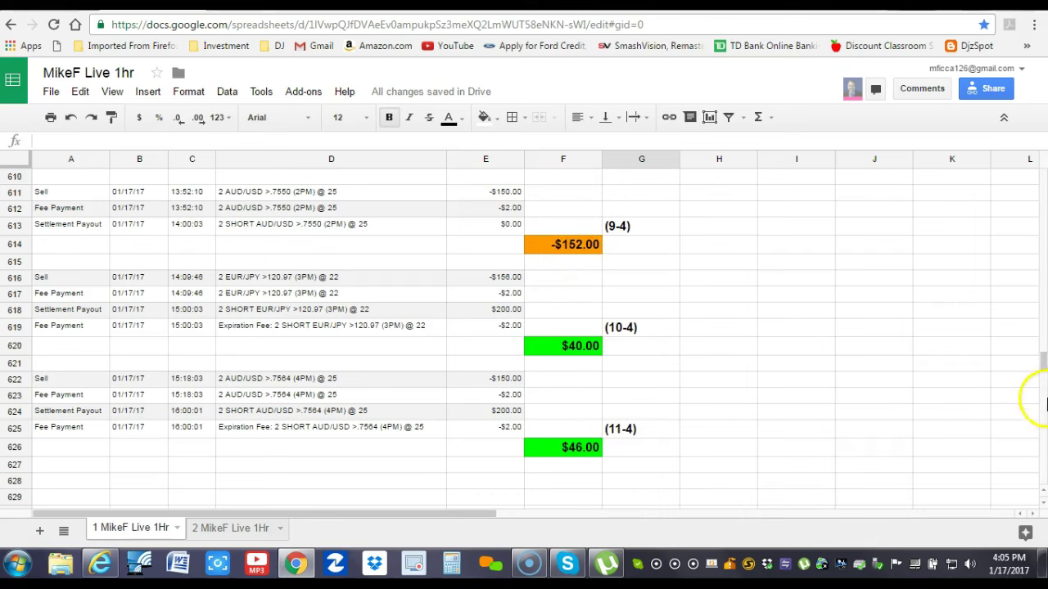
scroll(1043, 364, down, 1)
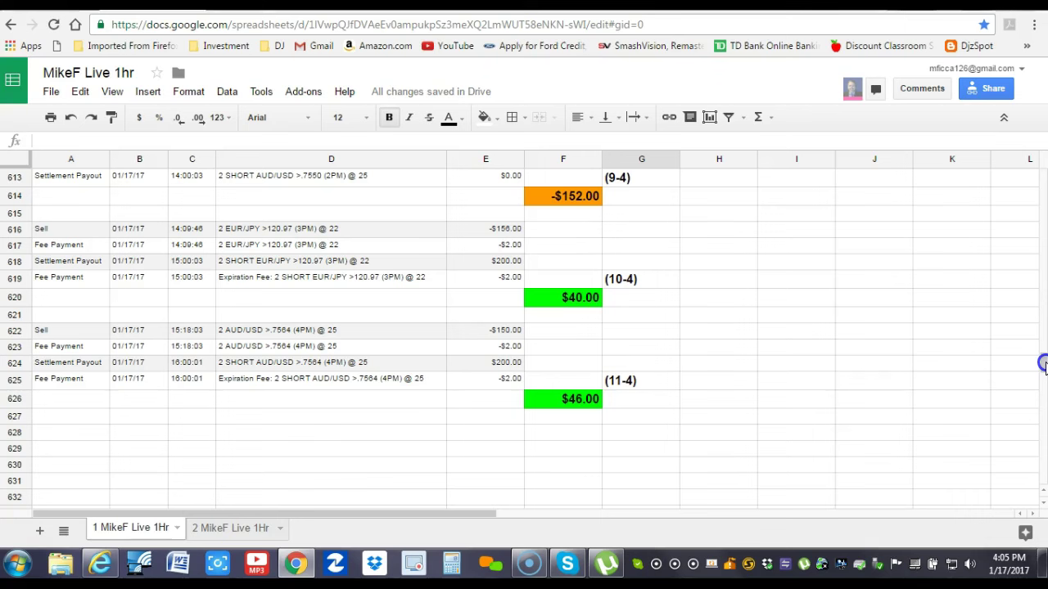
scroll(1043, 363, up, 3)
scroll(1042, 363, up, 2)
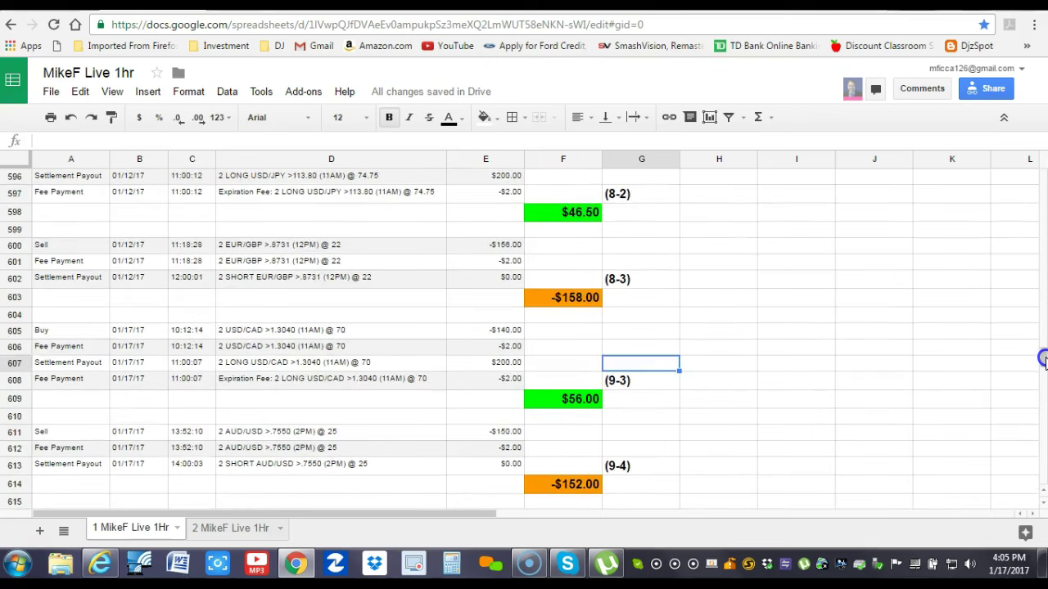
scroll(1042, 363, down, 2)
scroll(1043, 363, up, 2)
scroll(1043, 358, up, 5)
scroll(1043, 356, up, 3)
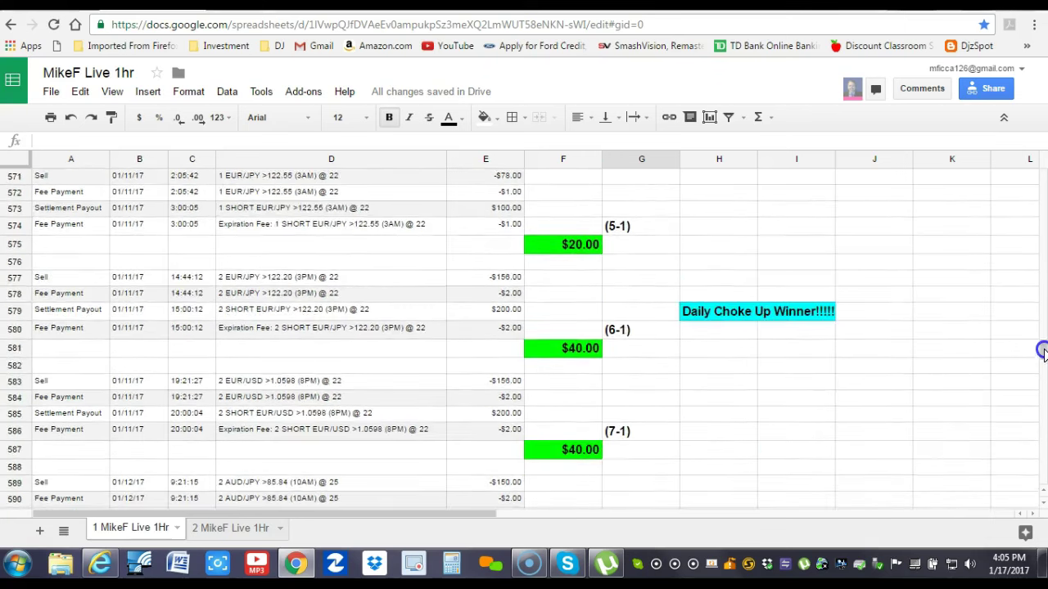
scroll(1043, 352, up, 6)
scroll(1043, 344, up, 3)
scroll(1042, 345, down, 10)
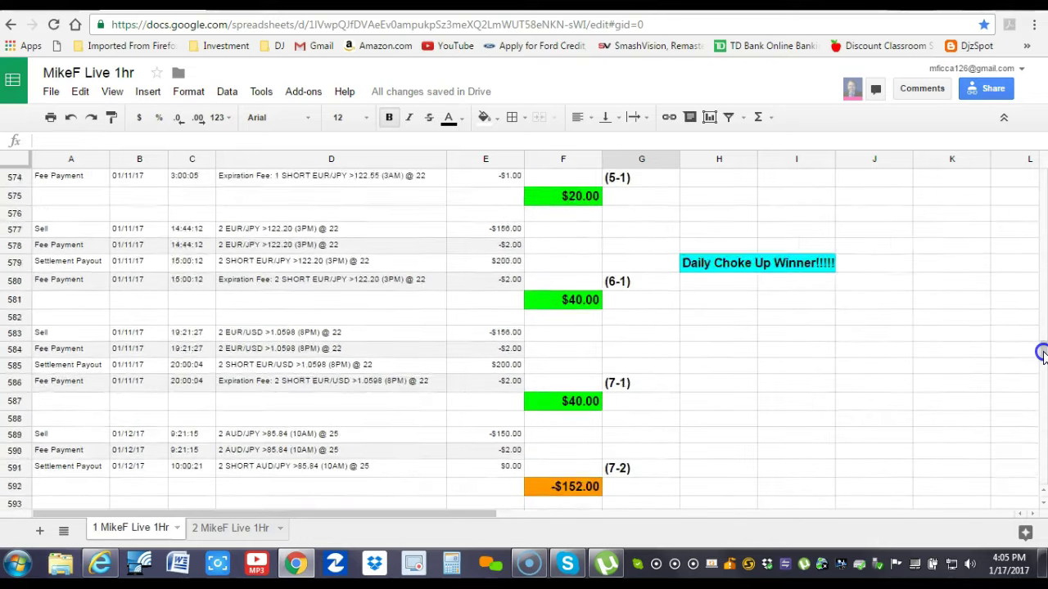
scroll(1043, 352, down, 2)
scroll(1043, 364, down, 15)
scroll(1041, 369, down, 3)
scroll(1041, 369, up, 5)
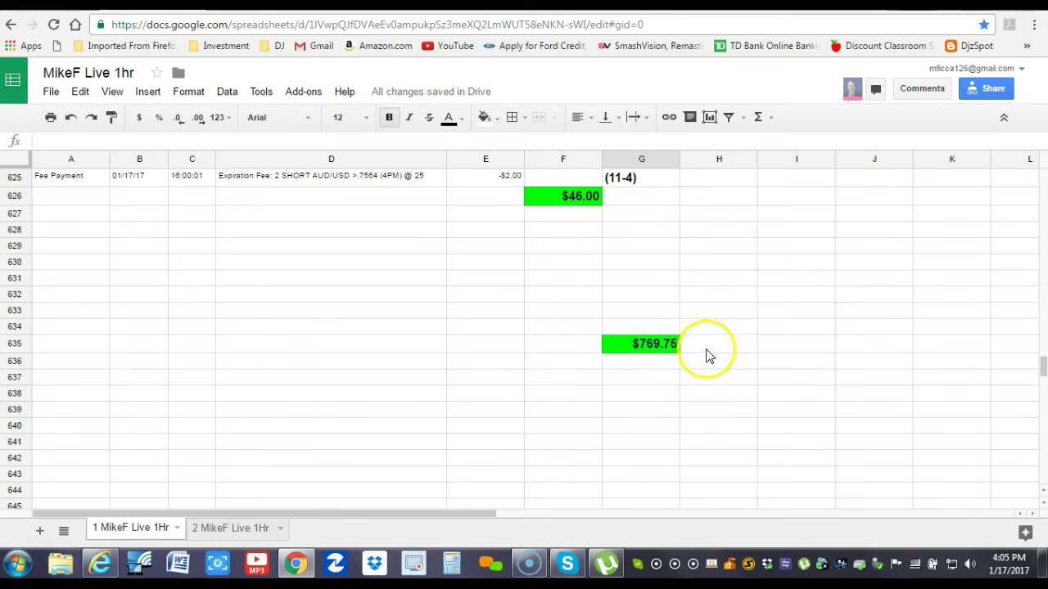
drag(1041, 368, 1043, 368)
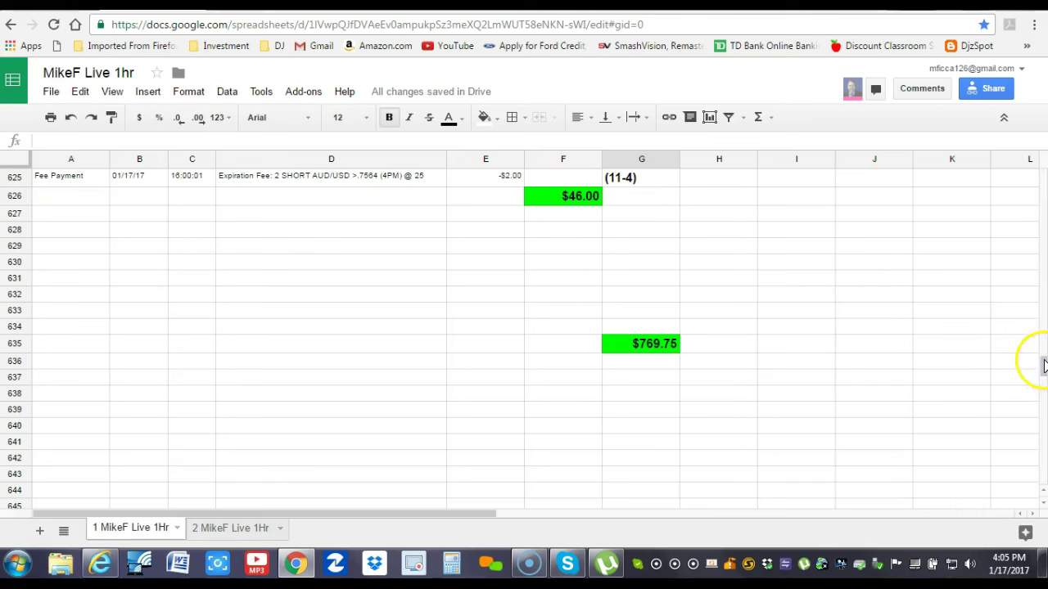
scroll(1041, 363, up, 1)
scroll(1041, 363, down, 2)
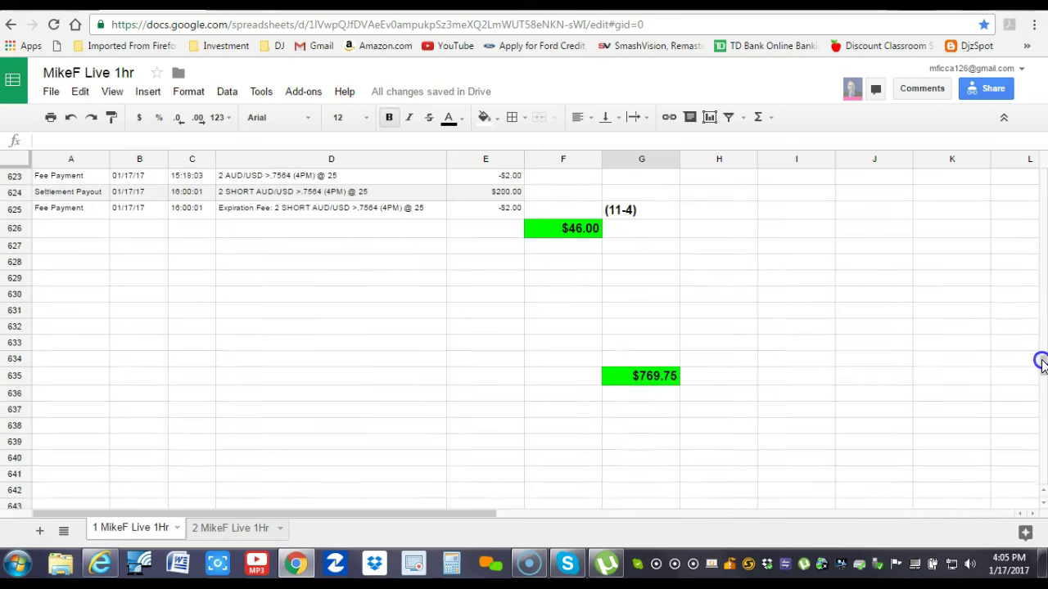
scroll(1042, 363, up, 1)
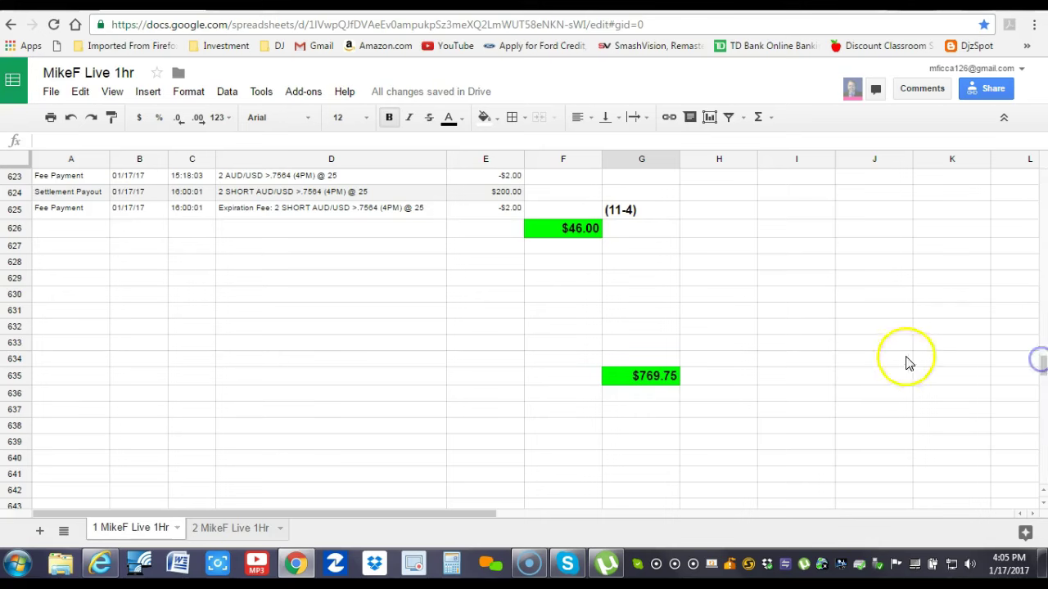